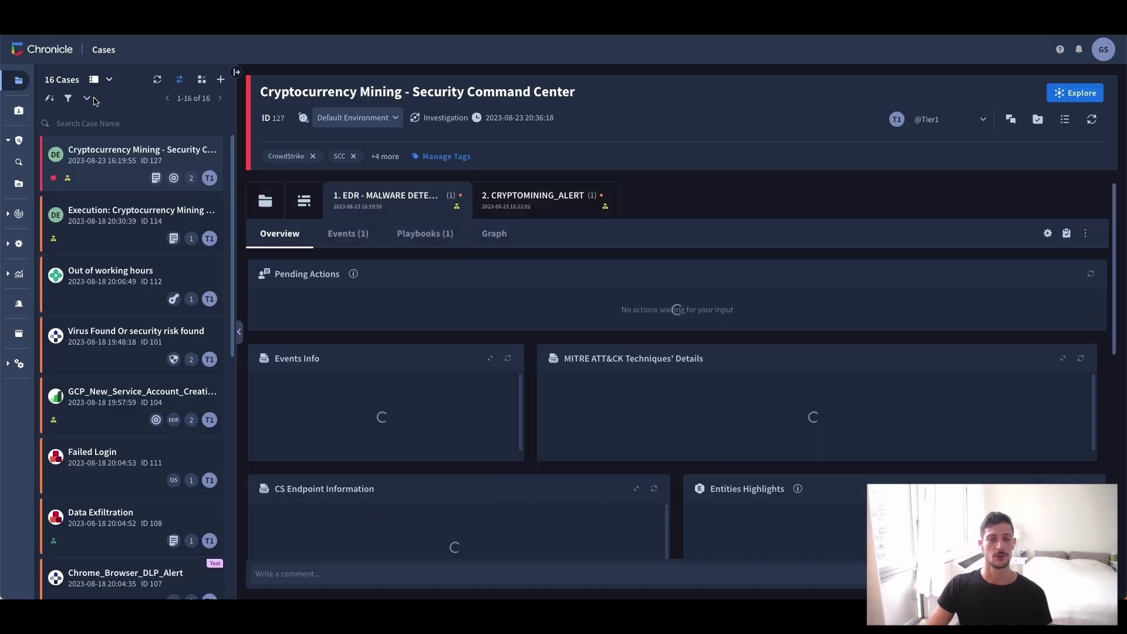
{"action": "mouse_move", "coordinate": [17, 88]}
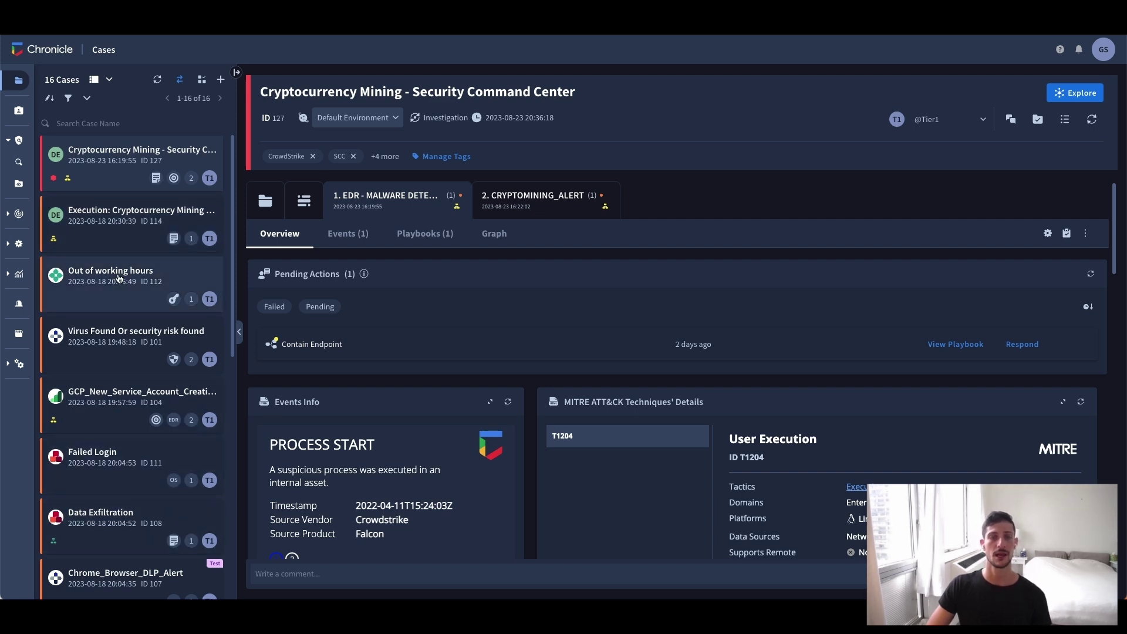
{"action": "scroll", "coordinate": [123, 278], "scroll_direction": "down", "scroll_amount": 2}
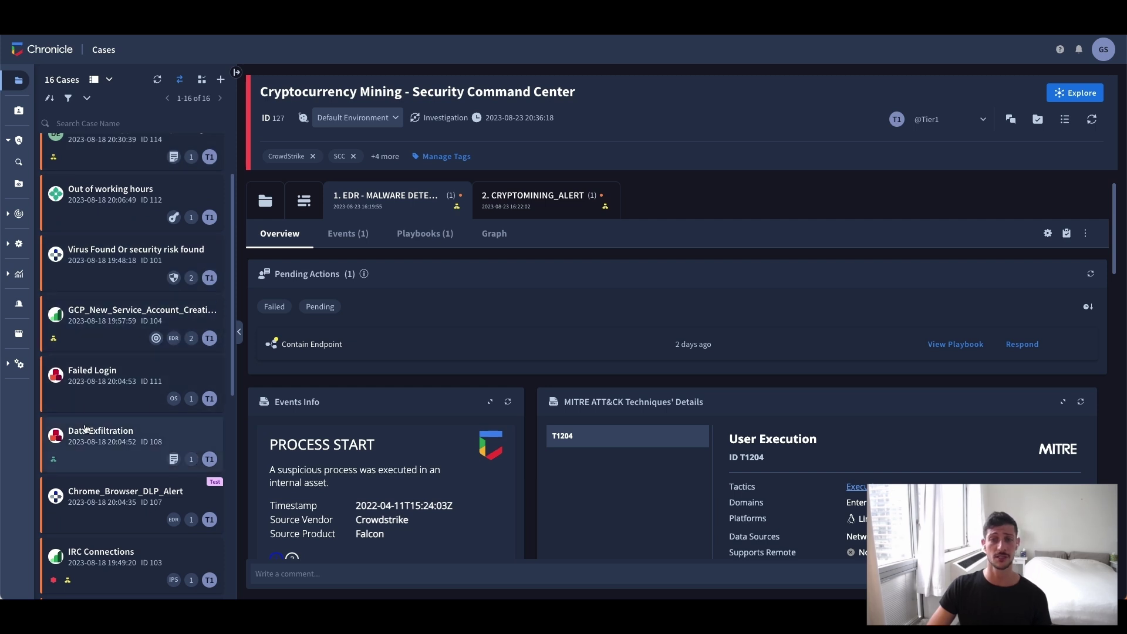
{"action": "scroll", "coordinate": [85, 428], "scroll_direction": "down", "scroll_amount": 2}
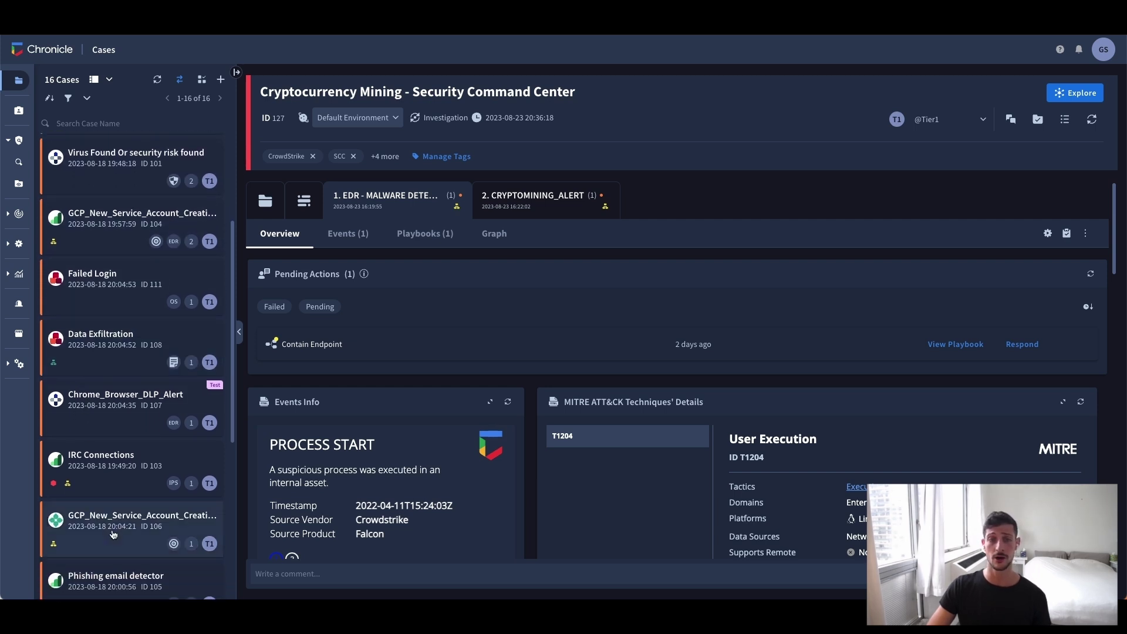
{"action": "scroll", "coordinate": [113, 533], "scroll_direction": "down", "scroll_amount": 3}
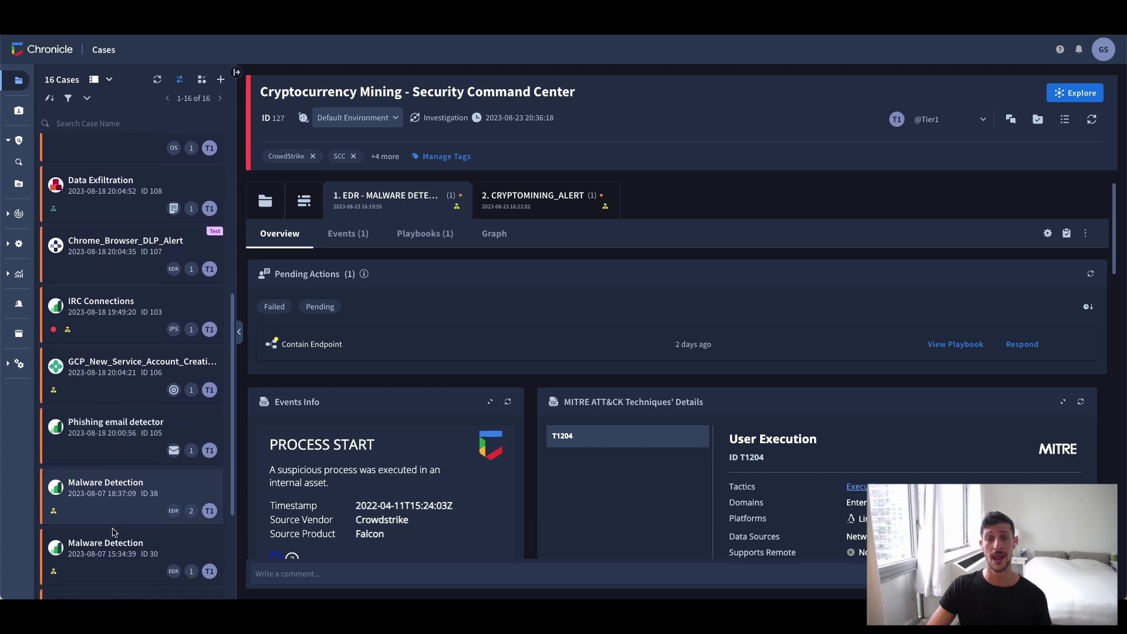
{"action": "scroll", "coordinate": [113, 533], "scroll_direction": "down", "scroll_amount": 2}
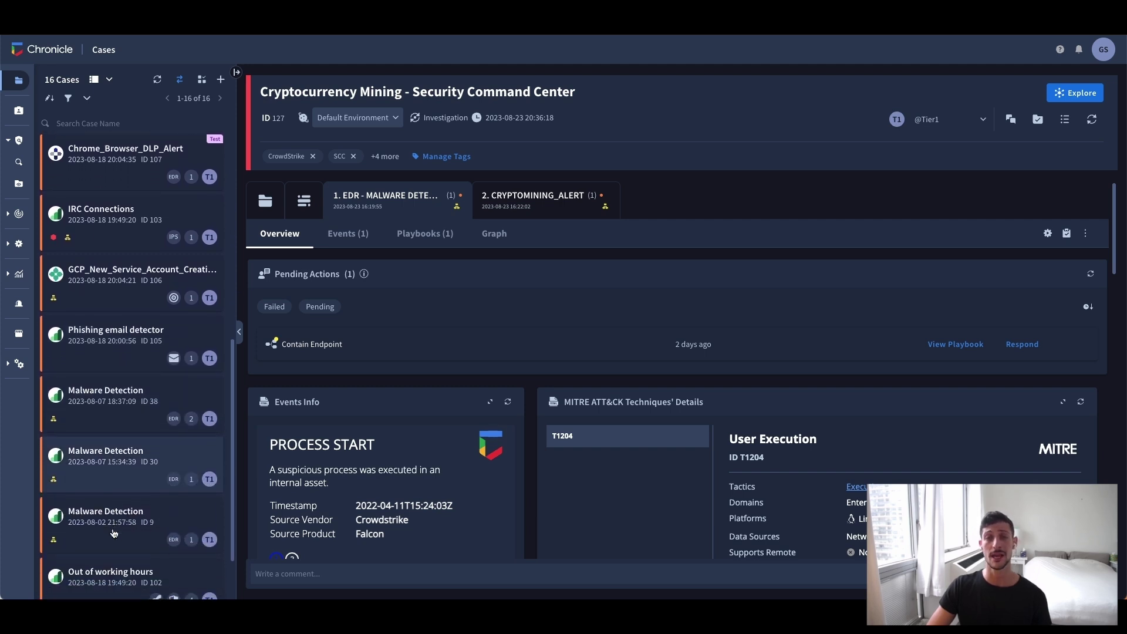
{"action": "scroll", "coordinate": [98, 357], "scroll_direction": "up", "scroll_amount": 2}
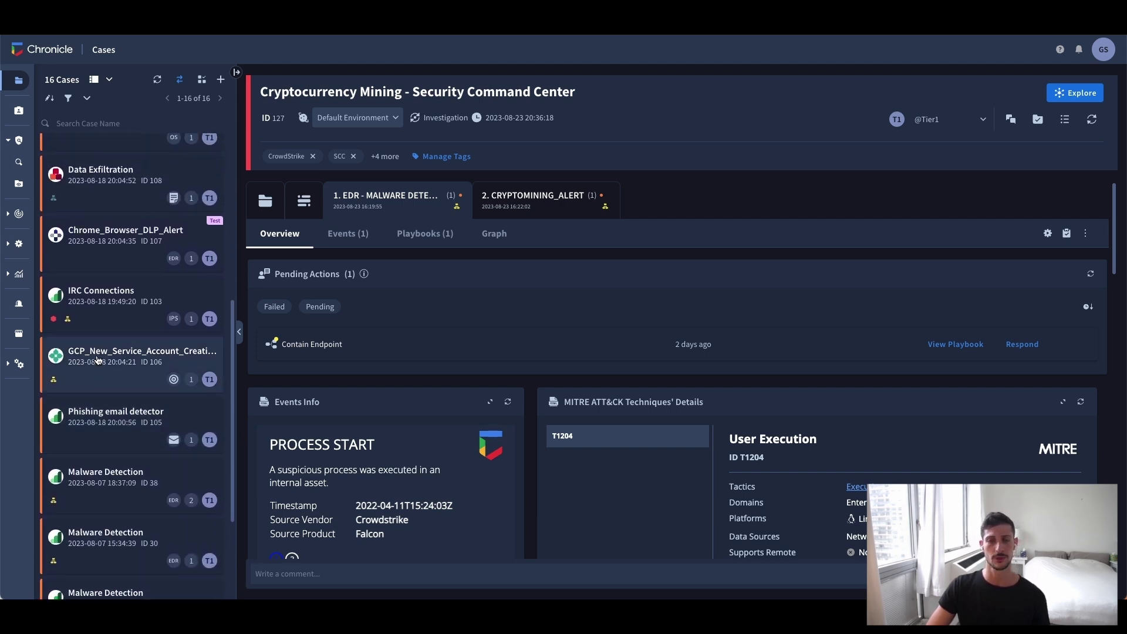
{"action": "scroll", "coordinate": [98, 360], "scroll_direction": "up", "scroll_amount": 3}
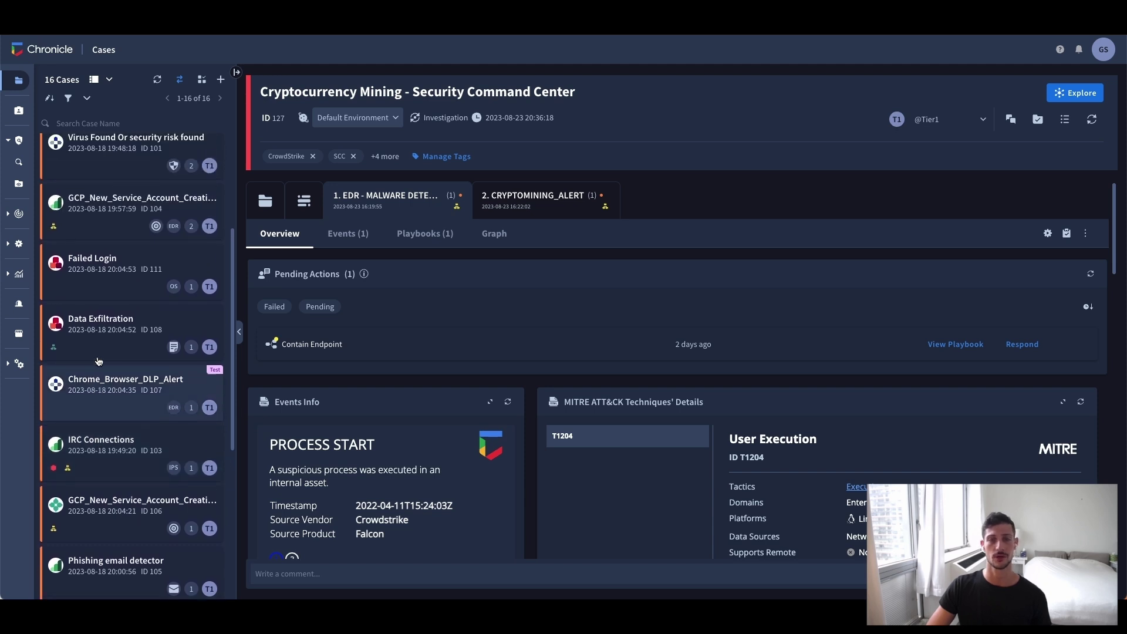
{"action": "scroll", "coordinate": [98, 360], "scroll_direction": "up", "scroll_amount": 4}
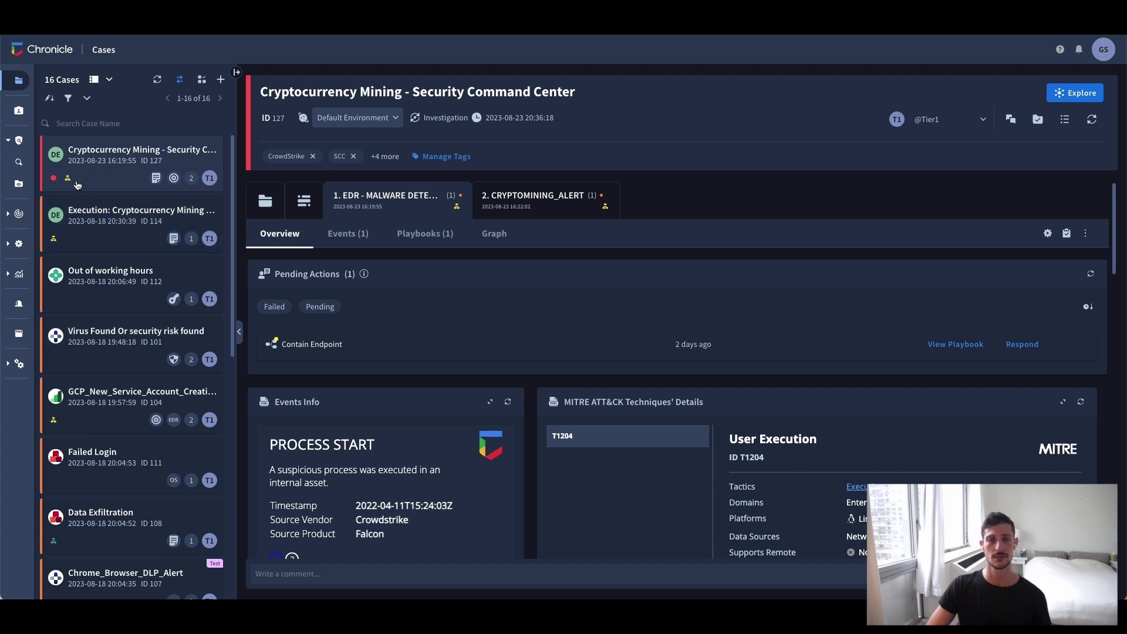
{"action": "mouse_move", "coordinate": [69, 183]}
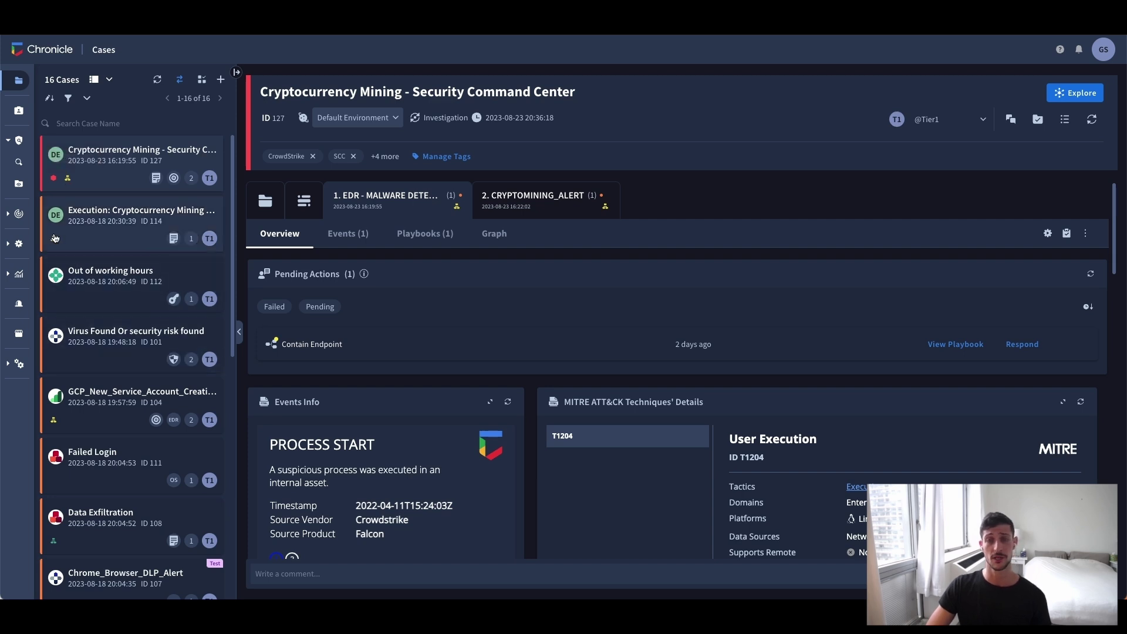
{"action": "mouse_move", "coordinate": [54, 239]}
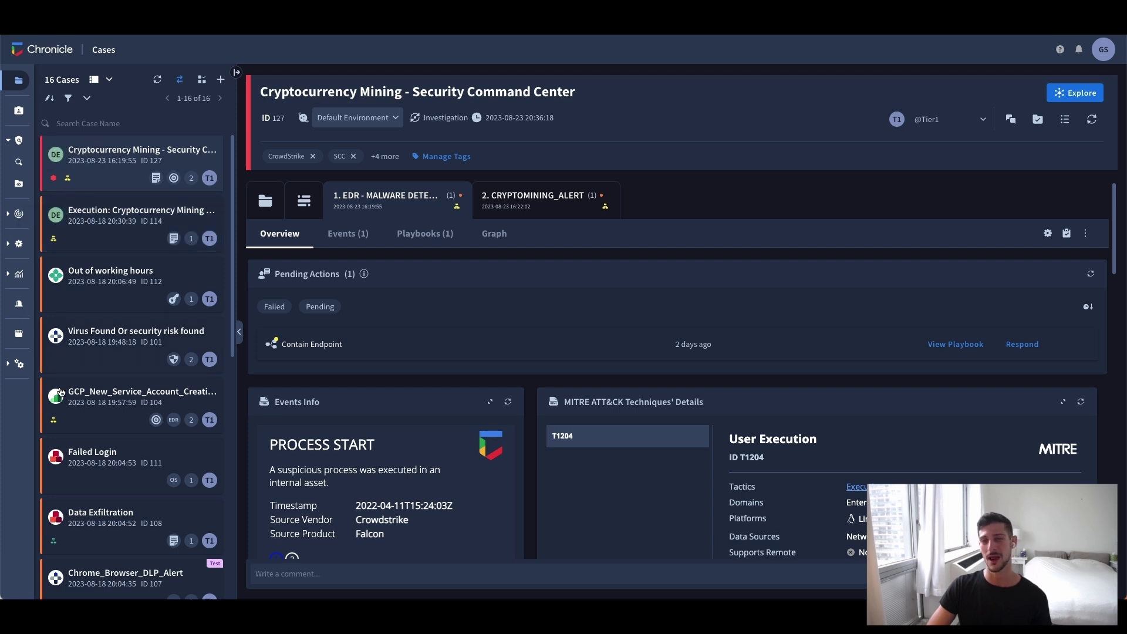
{"action": "scroll", "coordinate": [58, 434], "scroll_direction": "down", "scroll_amount": 1}
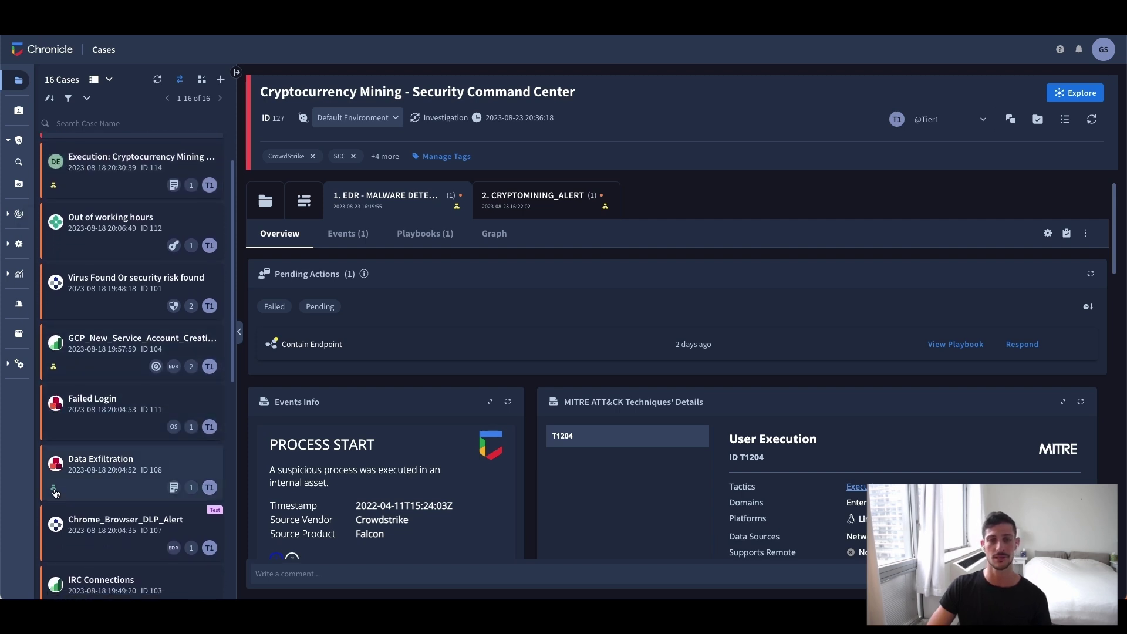
{"action": "mouse_move", "coordinate": [55, 491]}
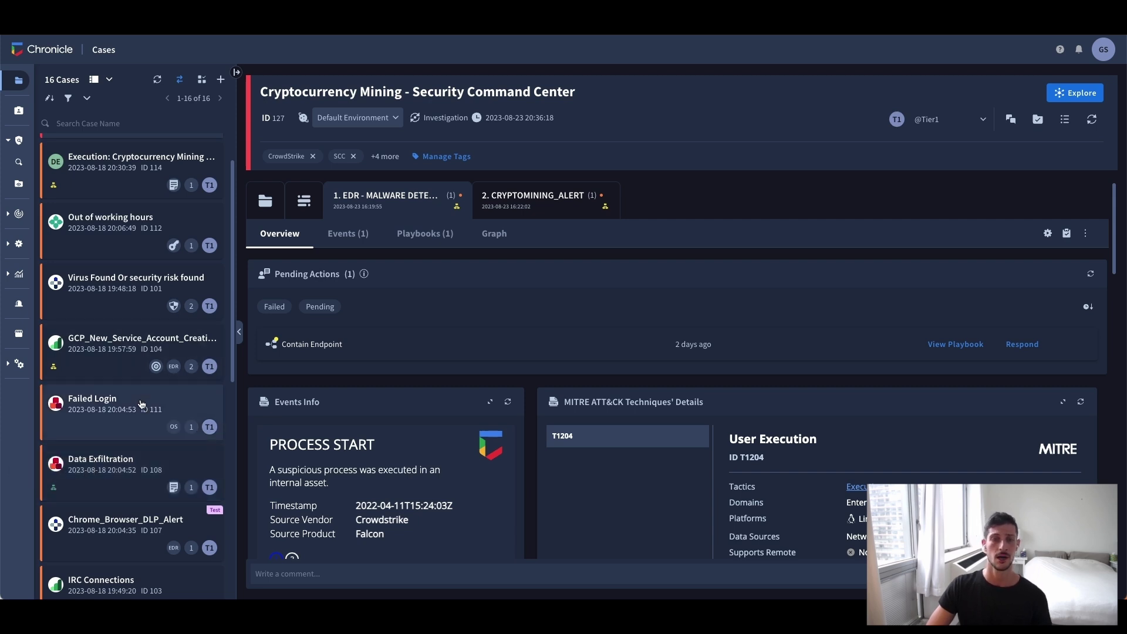
{"action": "scroll", "coordinate": [141, 404], "scroll_direction": "up", "scroll_amount": 1}
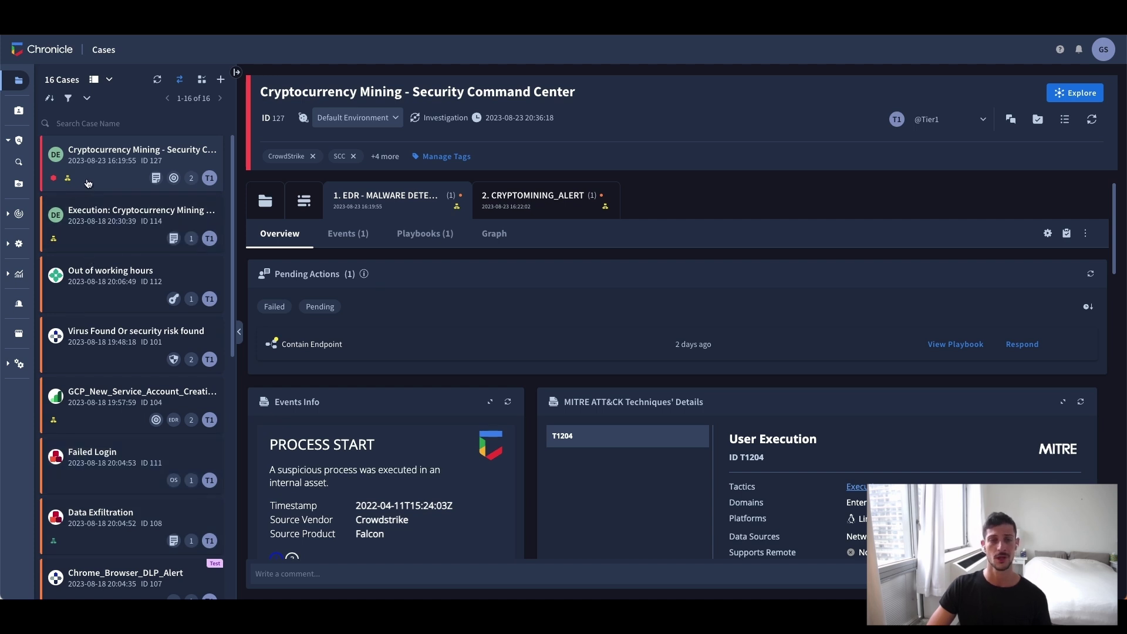
{"action": "left_click", "coordinate": [130, 167]}
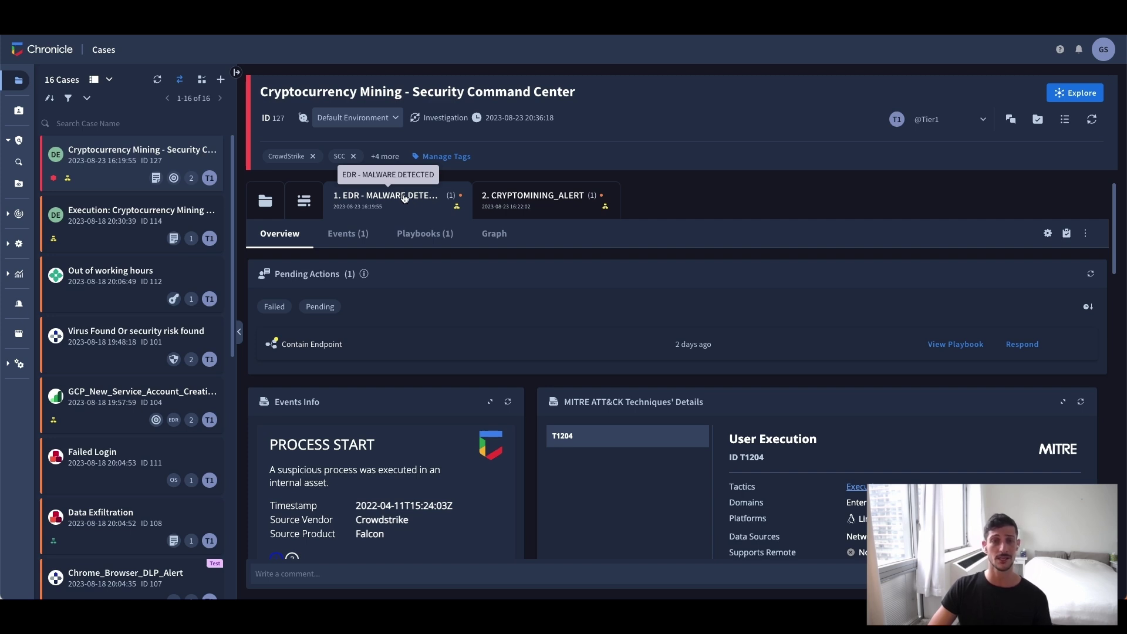
{"action": "left_click", "coordinate": [521, 198]}
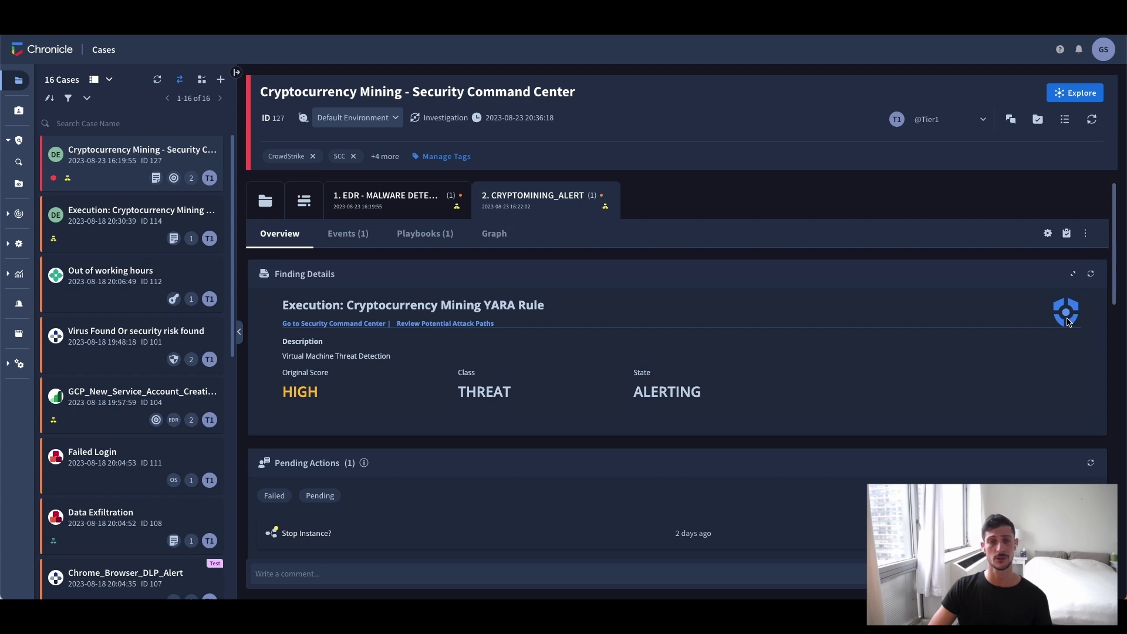
{"action": "left_click", "coordinate": [378, 208]}
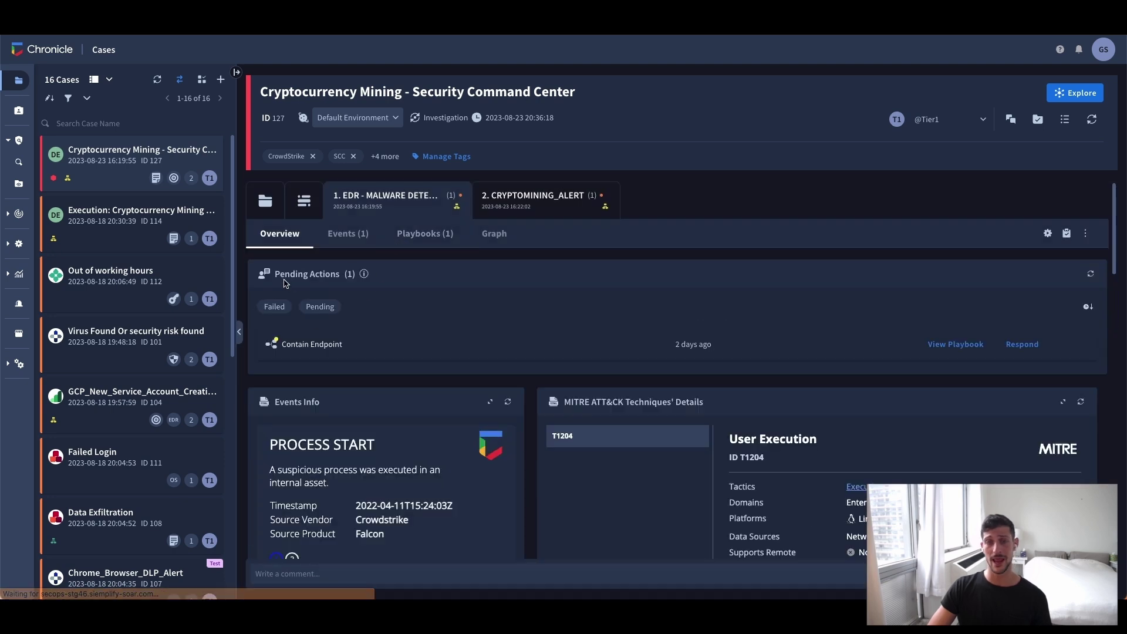
{"action": "left_click_drag", "start_coordinate": [282, 273], "coordinate": [353, 274]}
{"action": "left_click_drag", "start_coordinate": [281, 345], "coordinate": [347, 348]}
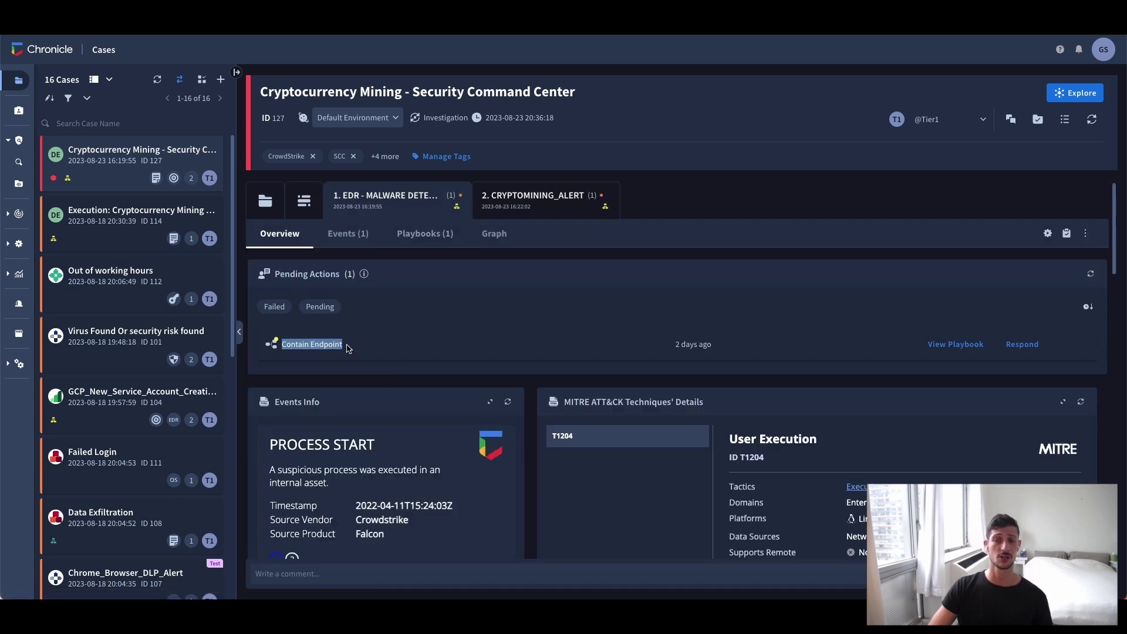
{"action": "left_click", "coordinate": [349, 348]}
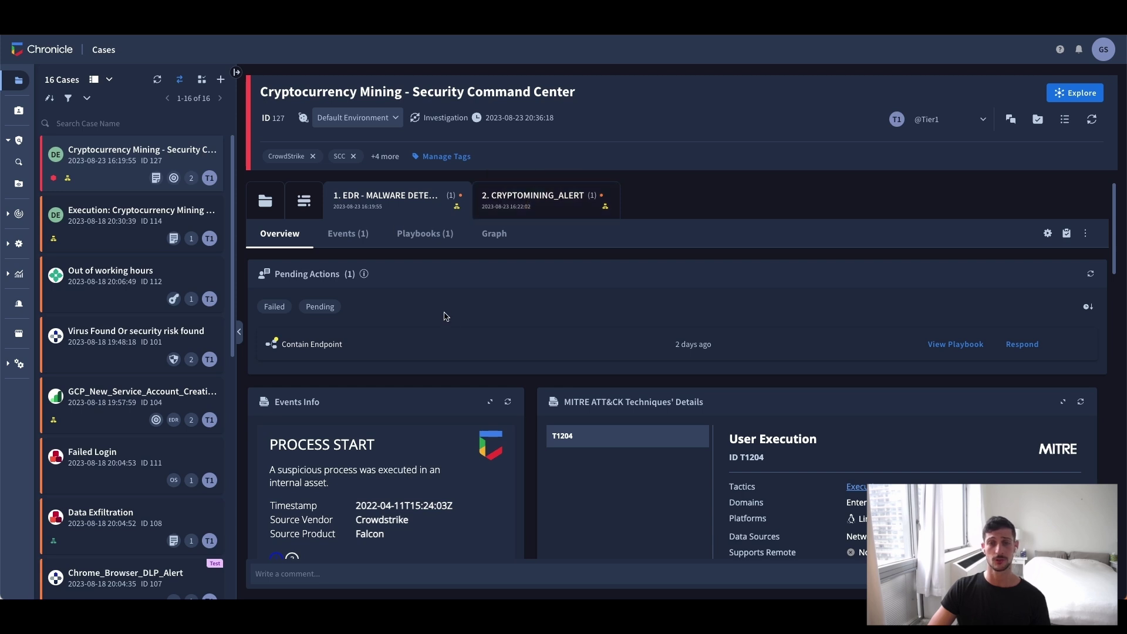
Look over the alert's Events list, then come back to the alert Overview.
{"action": "scroll", "coordinate": [491, 339], "scroll_direction": "down", "scroll_amount": 3}
{"action": "scroll", "coordinate": [540, 385], "scroll_direction": "down", "scroll_amount": 2}
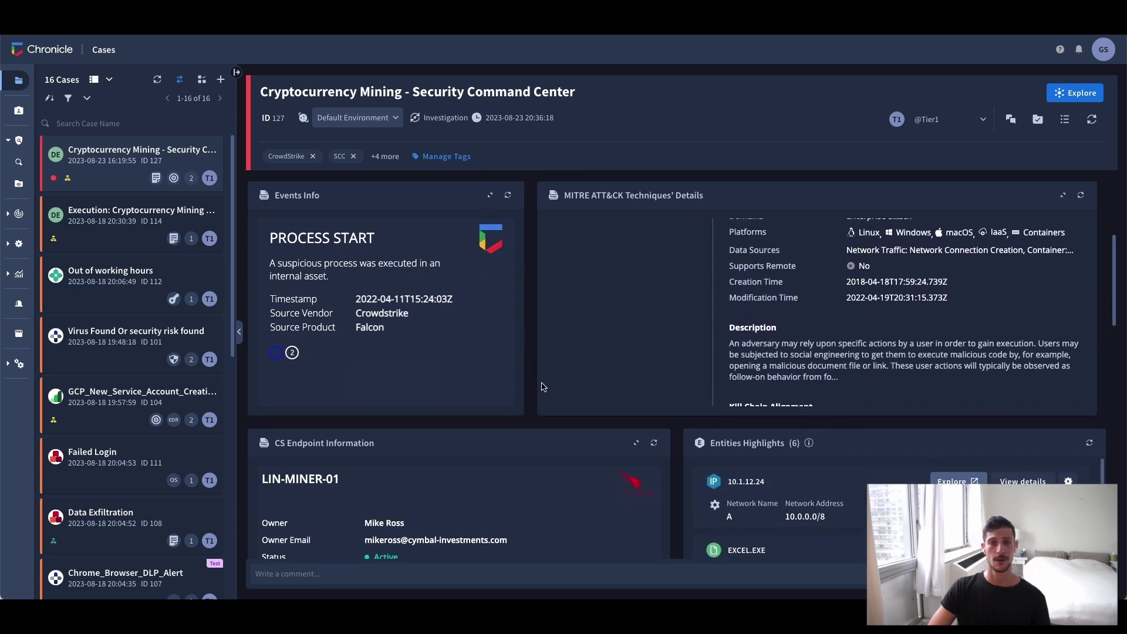
{"action": "scroll", "coordinate": [524, 386], "scroll_direction": "up", "scroll_amount": 3}
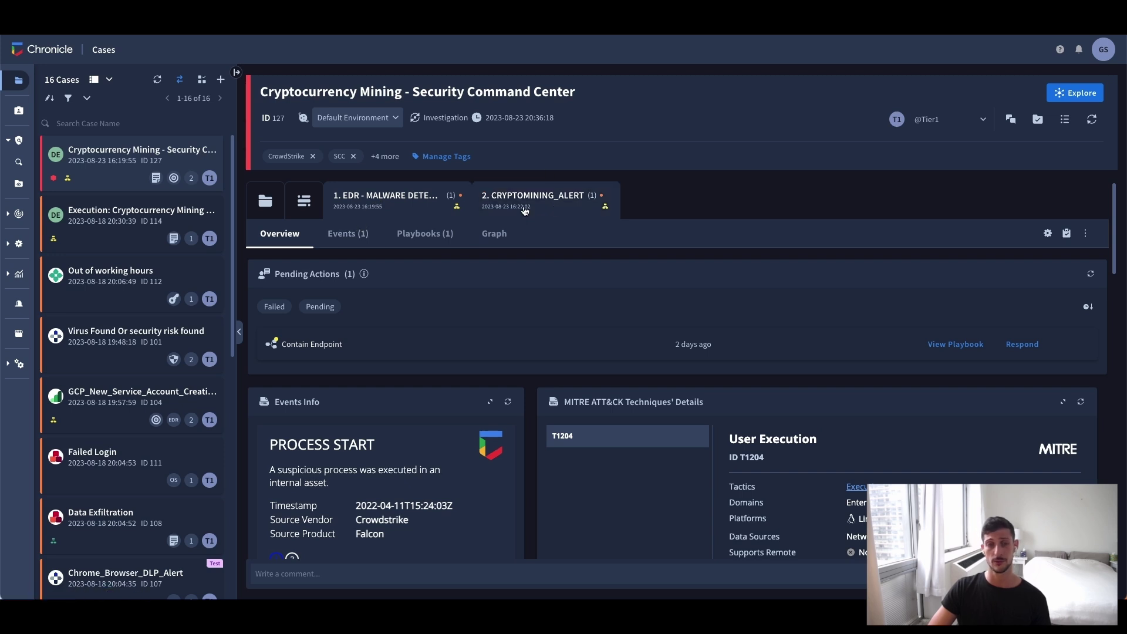
{"action": "left_click", "coordinate": [336, 241]}
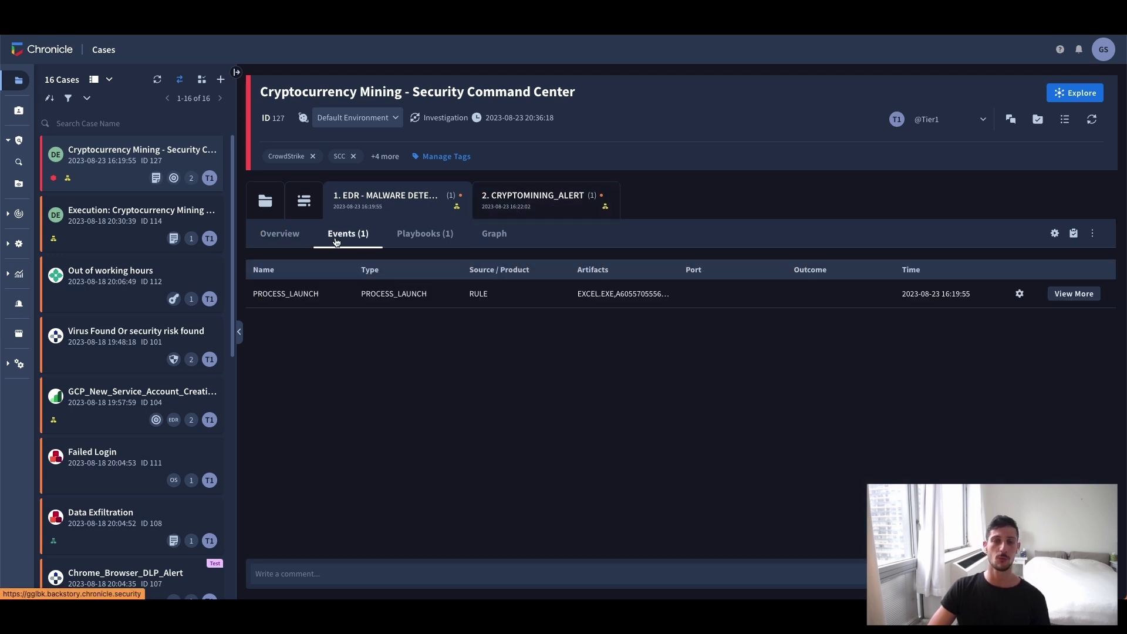
{"action": "left_click", "coordinate": [295, 245]}
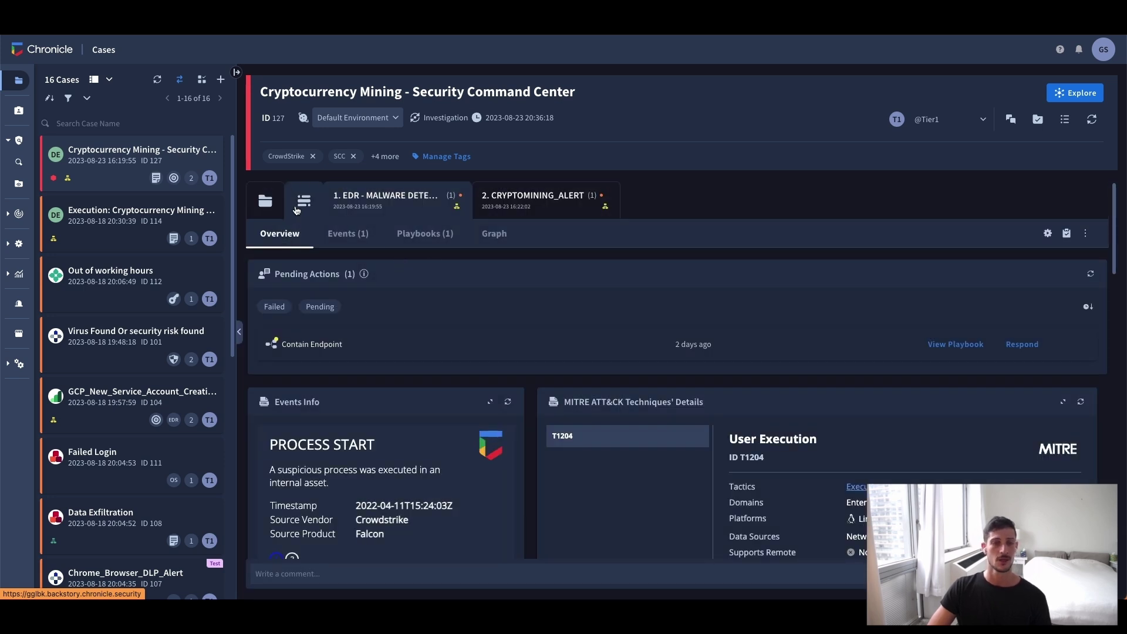
Scroll through the Case Wall activity entries, topped by the High-to-Critical priority change.
{"action": "left_click", "coordinate": [301, 205]}
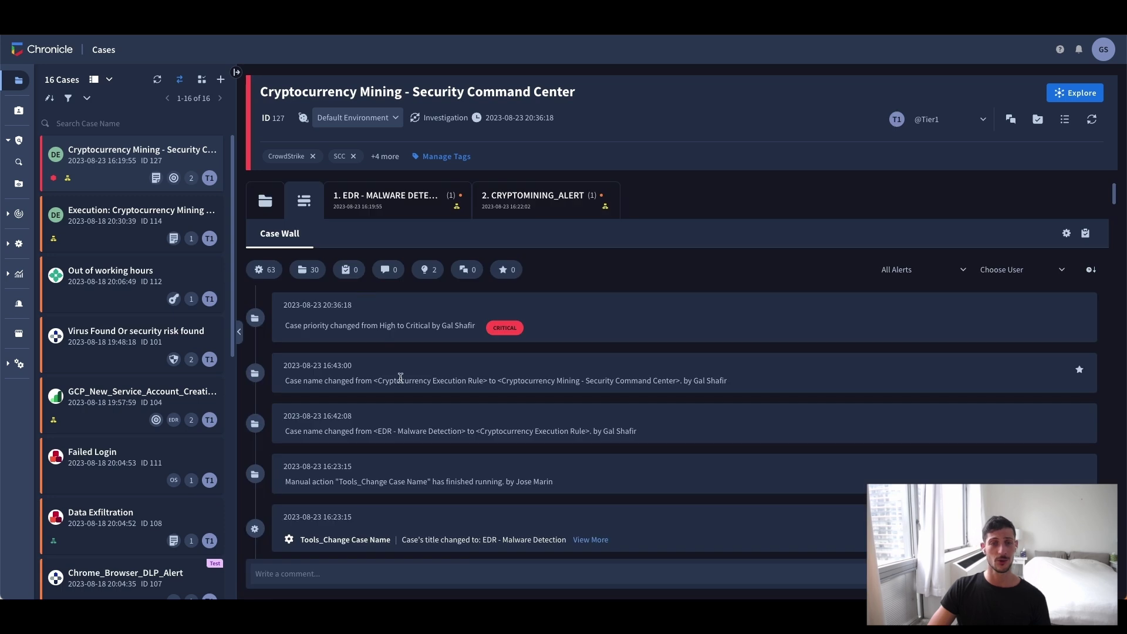
{"action": "scroll", "coordinate": [400, 382], "scroll_direction": "down", "scroll_amount": 3}
{"action": "scroll", "coordinate": [401, 382], "scroll_direction": "down", "scroll_amount": 10}
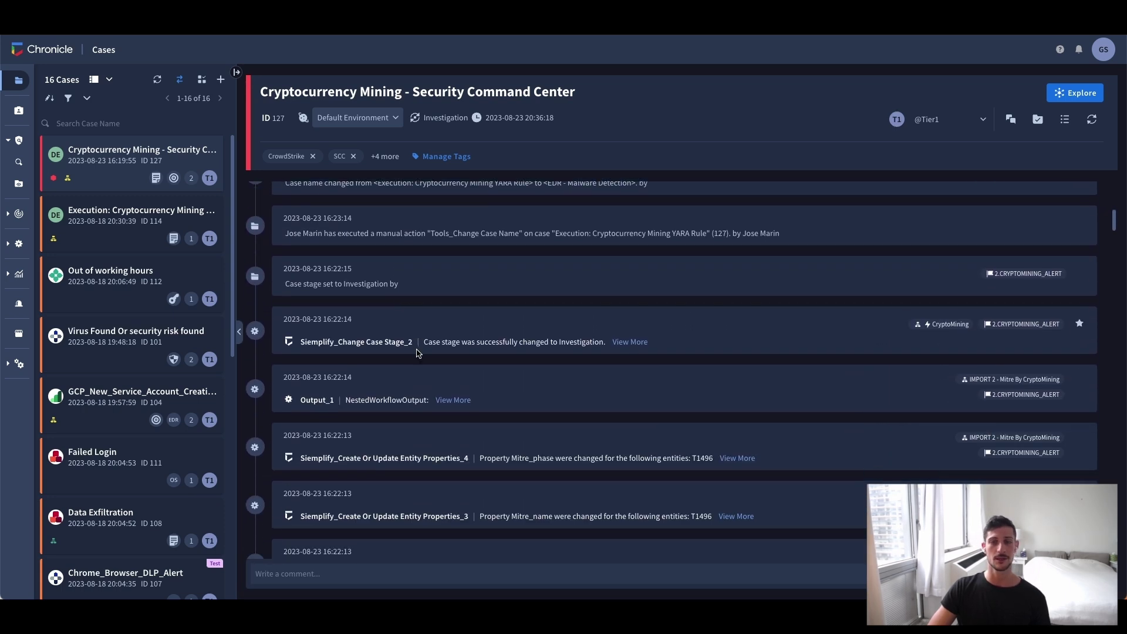
{"action": "scroll", "coordinate": [419, 352], "scroll_direction": "down", "scroll_amount": 10}
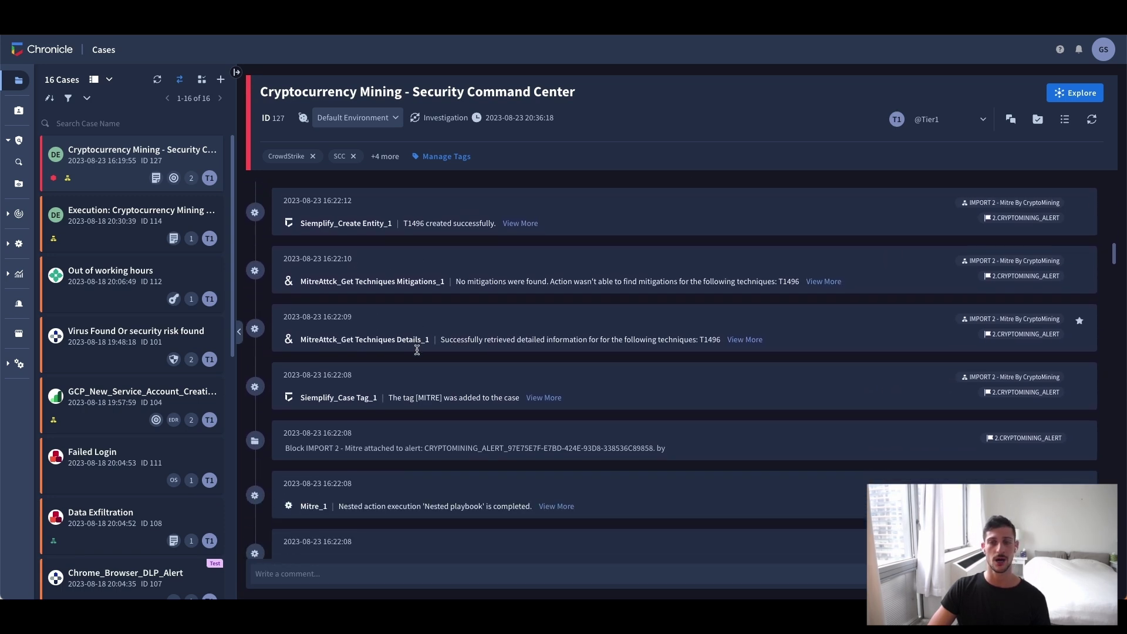
{"action": "scroll", "coordinate": [418, 352], "scroll_direction": "down", "scroll_amount": 1}
{"action": "scroll", "coordinate": [418, 351], "scroll_direction": "up", "scroll_amount": 20}
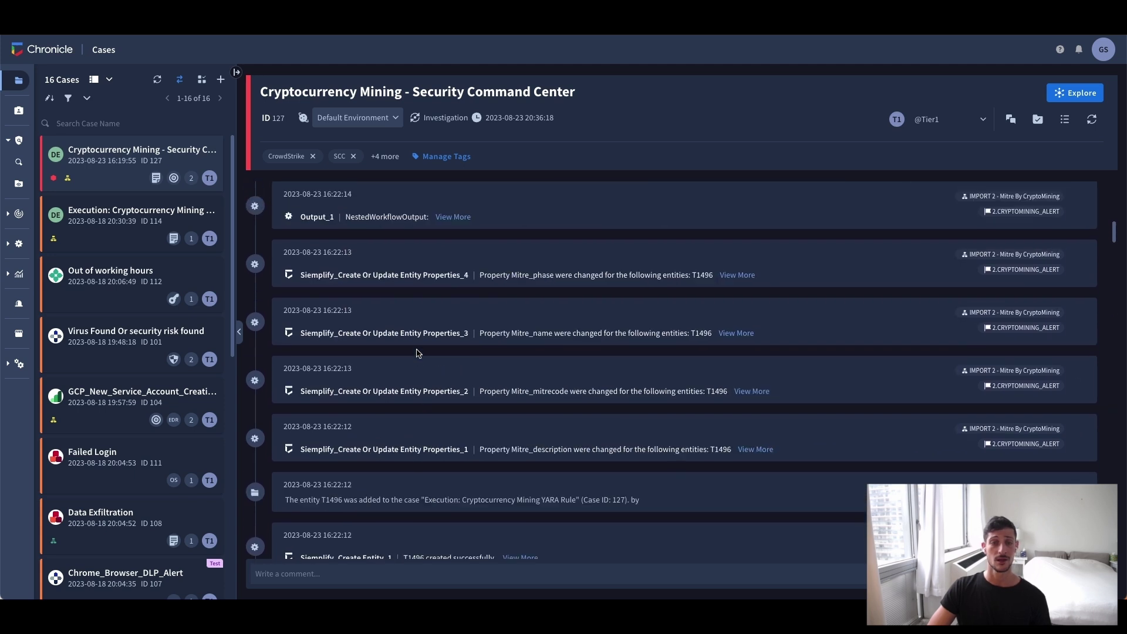
{"action": "scroll", "coordinate": [414, 351], "scroll_direction": "up", "scroll_amount": 1}
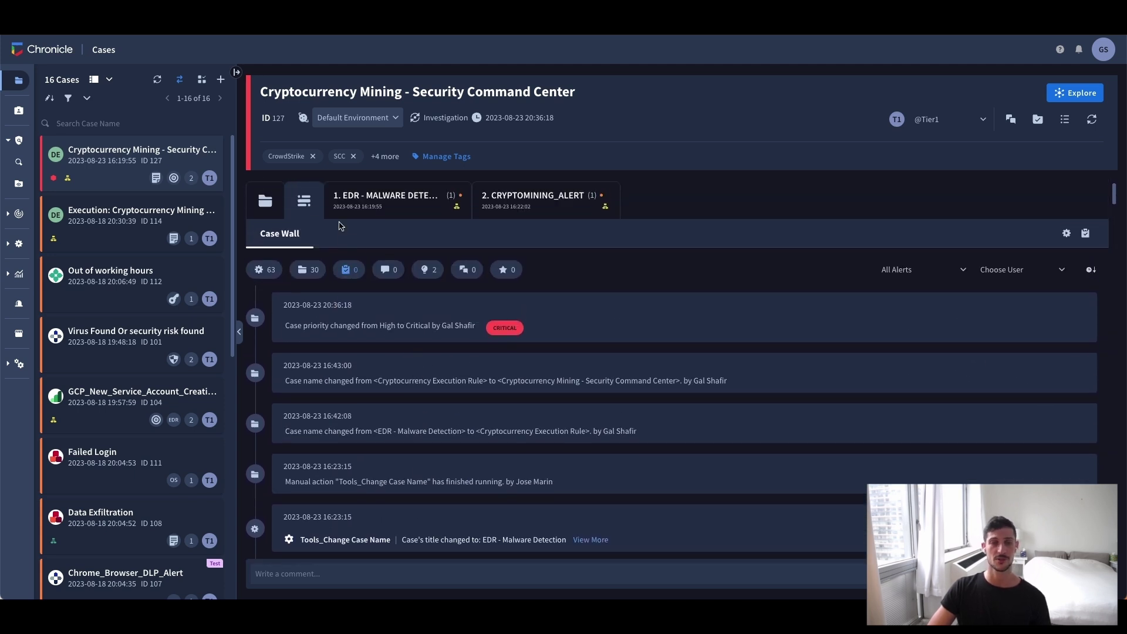
Return to case 127's Overview and highlight the AI card's 'The Next Steps You Should Take' heading.
{"action": "left_click", "coordinate": [263, 204]}
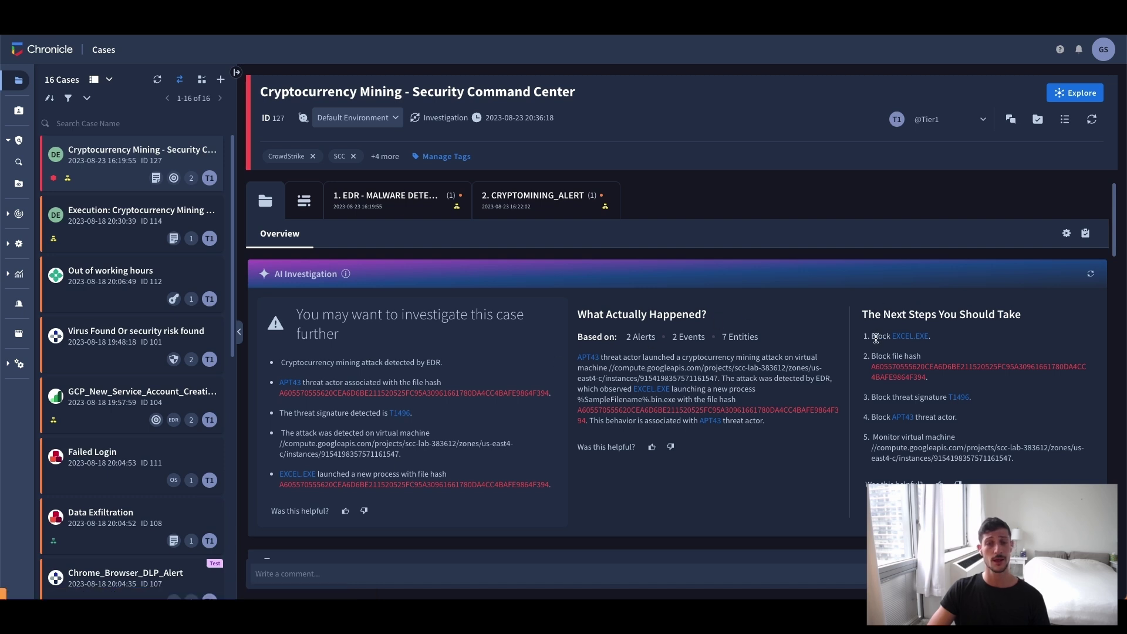
{"action": "left_click_drag", "start_coordinate": [866, 314], "coordinate": [1027, 315]}
Zoom into the Investigation - 127 graph and nudge the LIN-MINER-01 node slightly right.
{"action": "left_click", "coordinate": [1027, 315]}
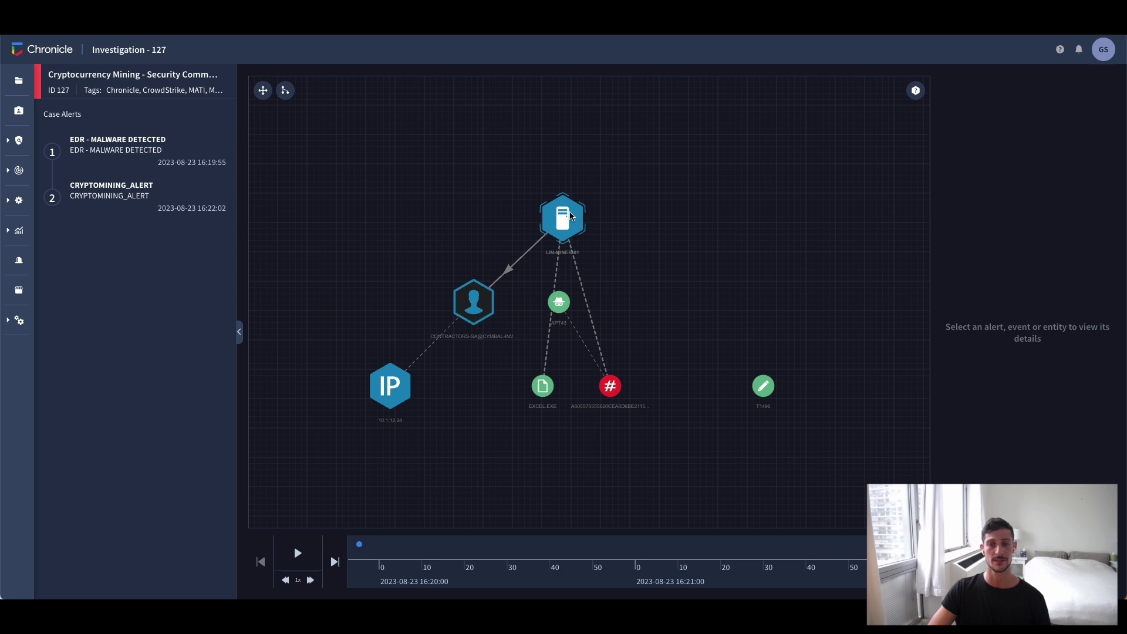
{"action": "scroll", "coordinate": [567, 216], "scroll_direction": "up", "scroll_amount": 2}
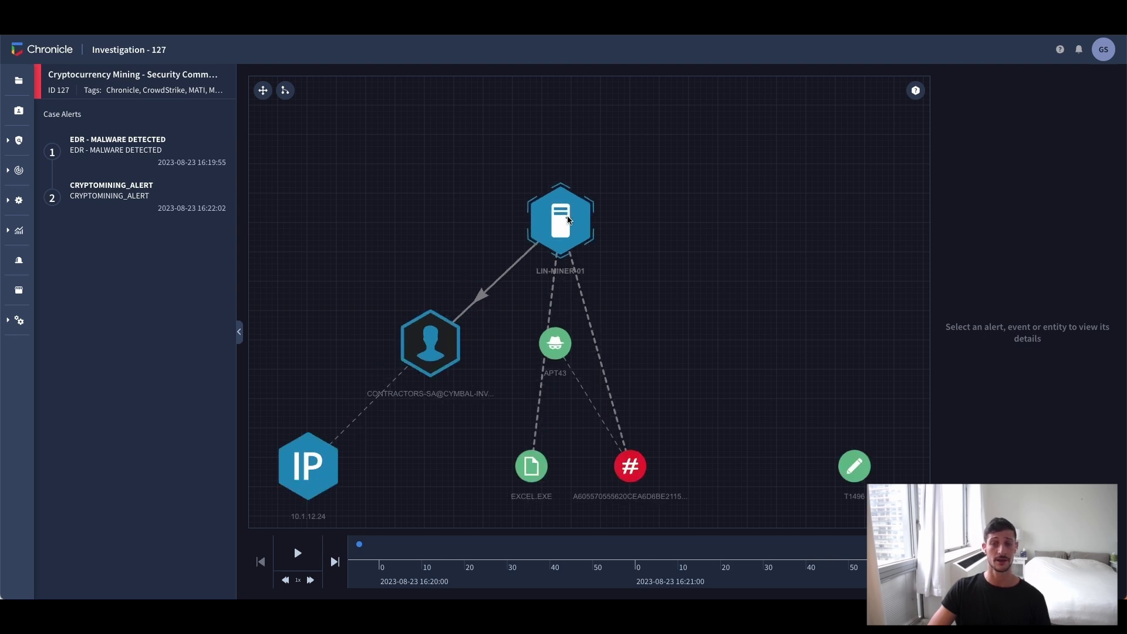
{"action": "scroll", "coordinate": [567, 220], "scroll_direction": "up", "scroll_amount": 1}
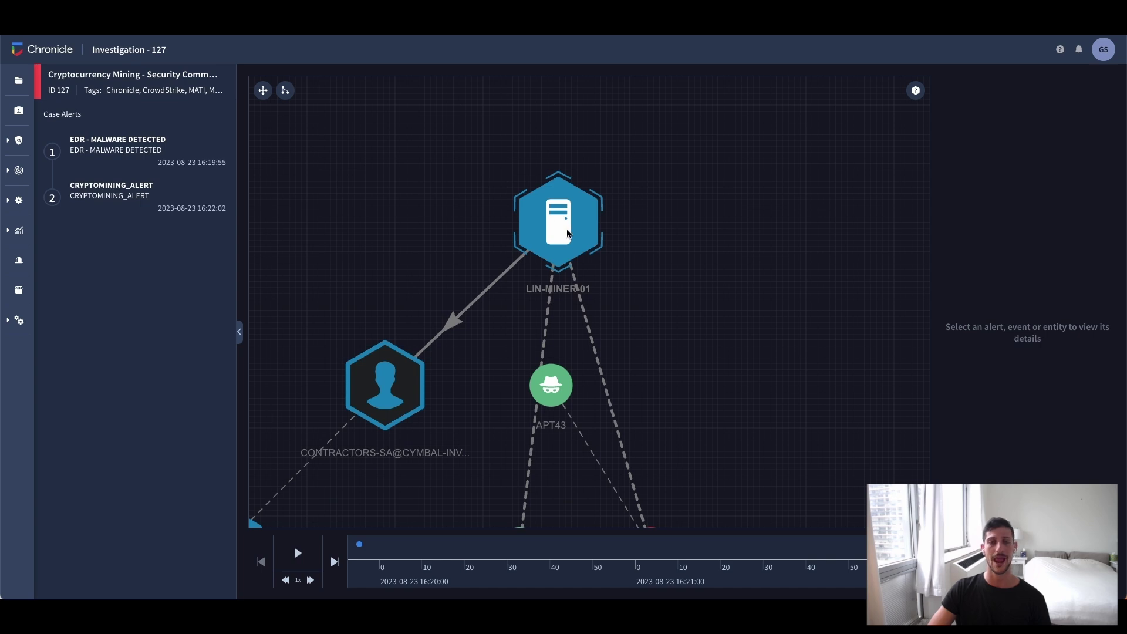
{"action": "left_click_drag", "start_coordinate": [565, 237], "coordinate": [611, 237]}
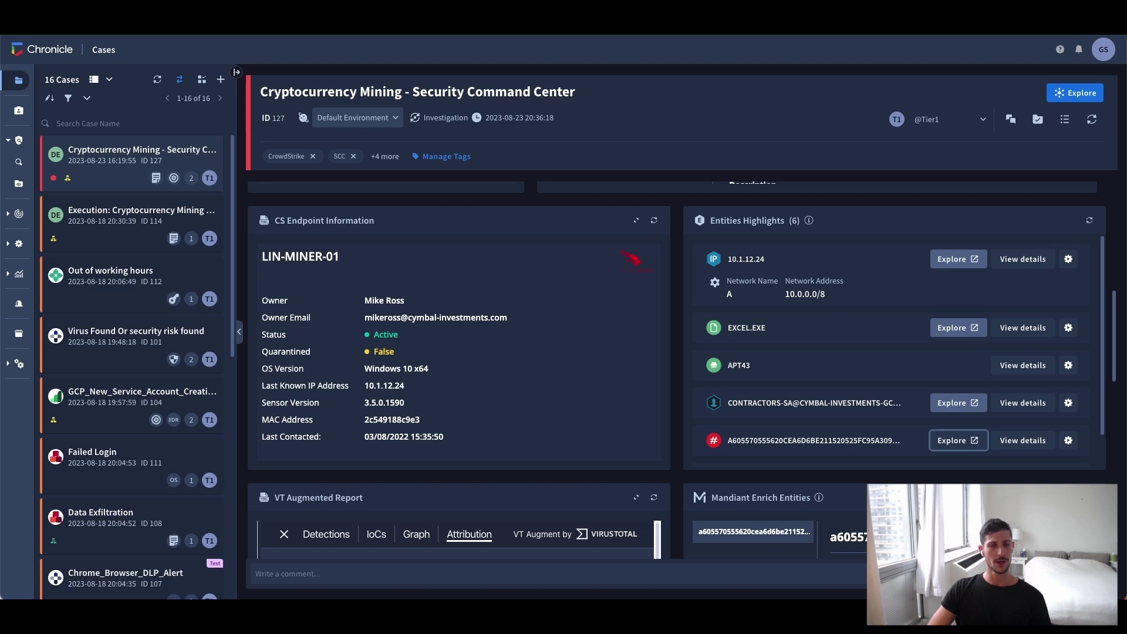
{"action": "scroll", "coordinate": [534, 252], "scroll_direction": "up", "scroll_amount": 10}
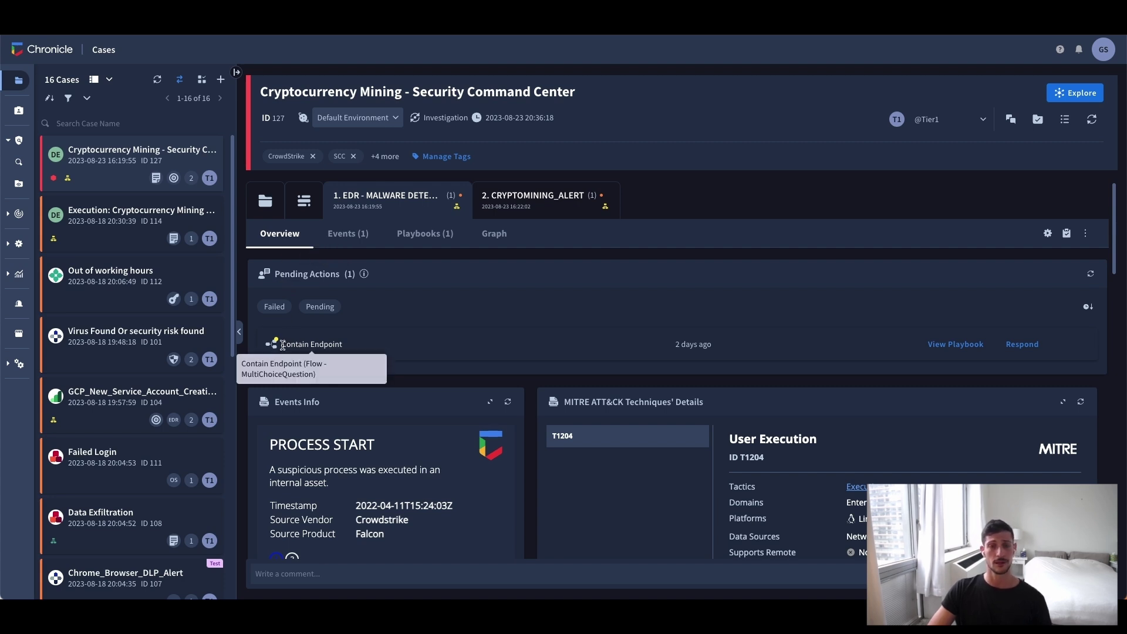
Highlight the pending Contain Endpoint action and open the EDR Malware Detection playbook behind it.
{"action": "left_click_drag", "start_coordinate": [282, 345], "coordinate": [352, 347]}
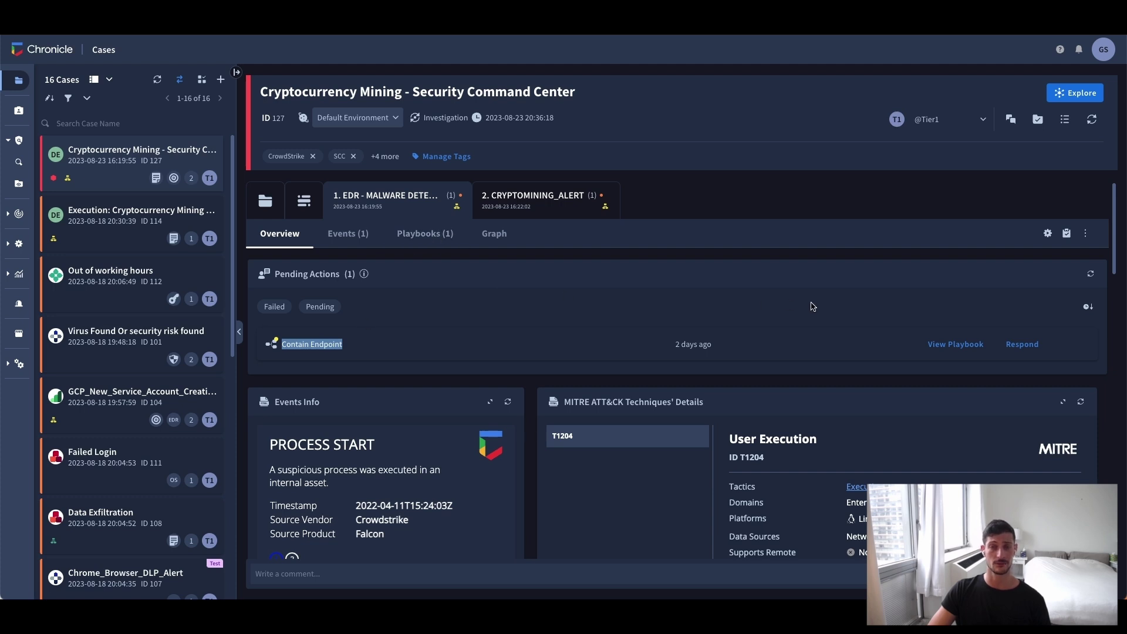
{"action": "left_click", "coordinate": [818, 341]}
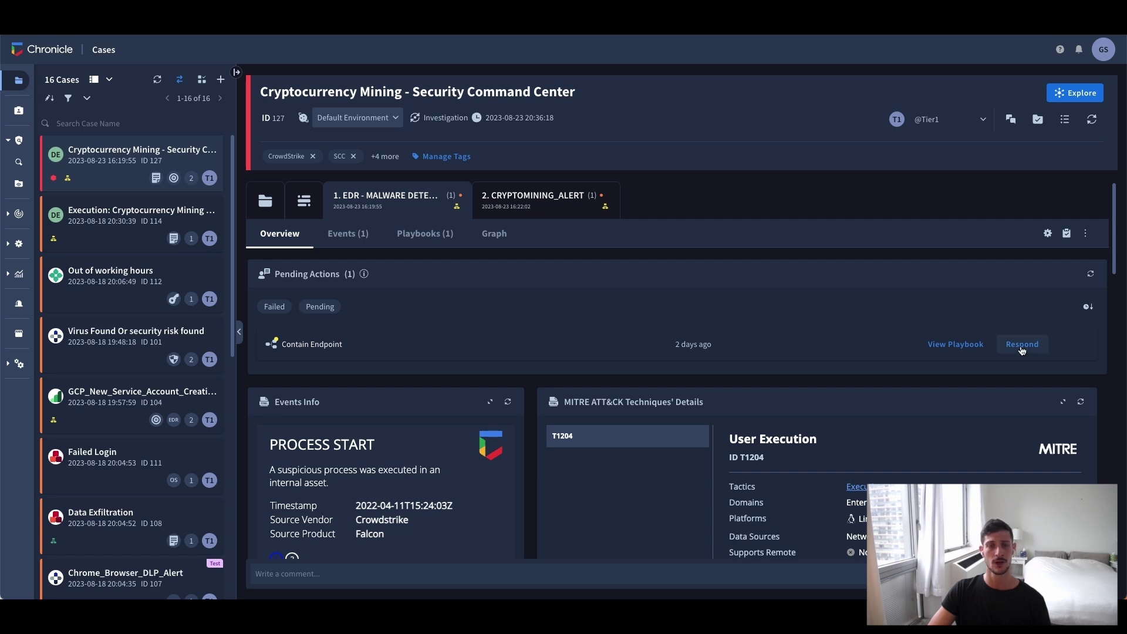
{"action": "left_click", "coordinate": [953, 348]}
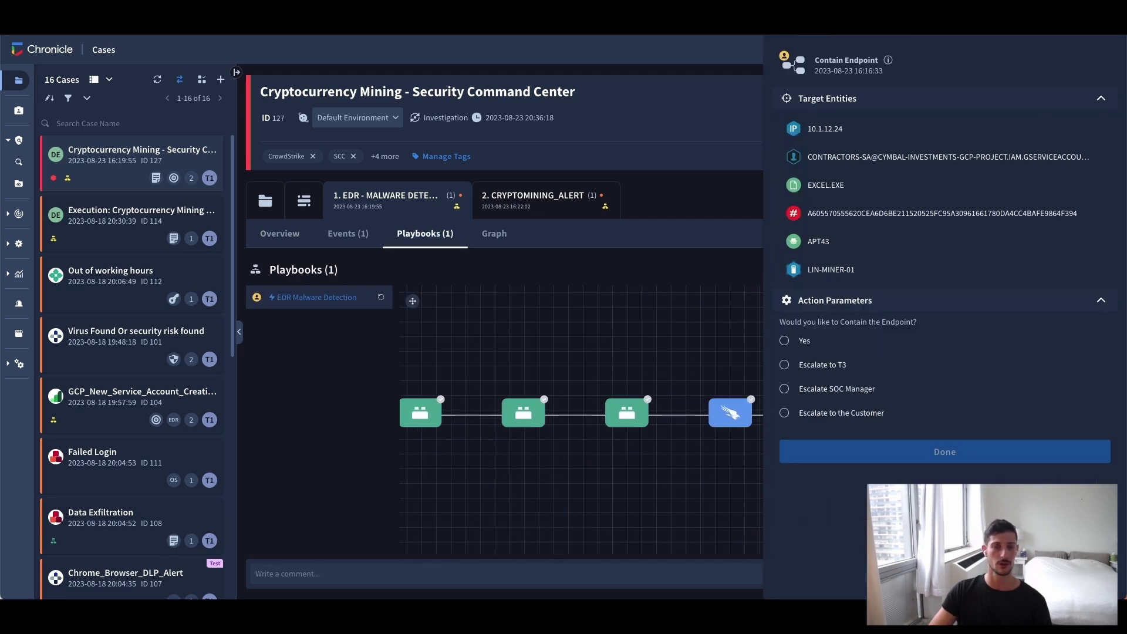
{"action": "left_click", "coordinate": [555, 495]}
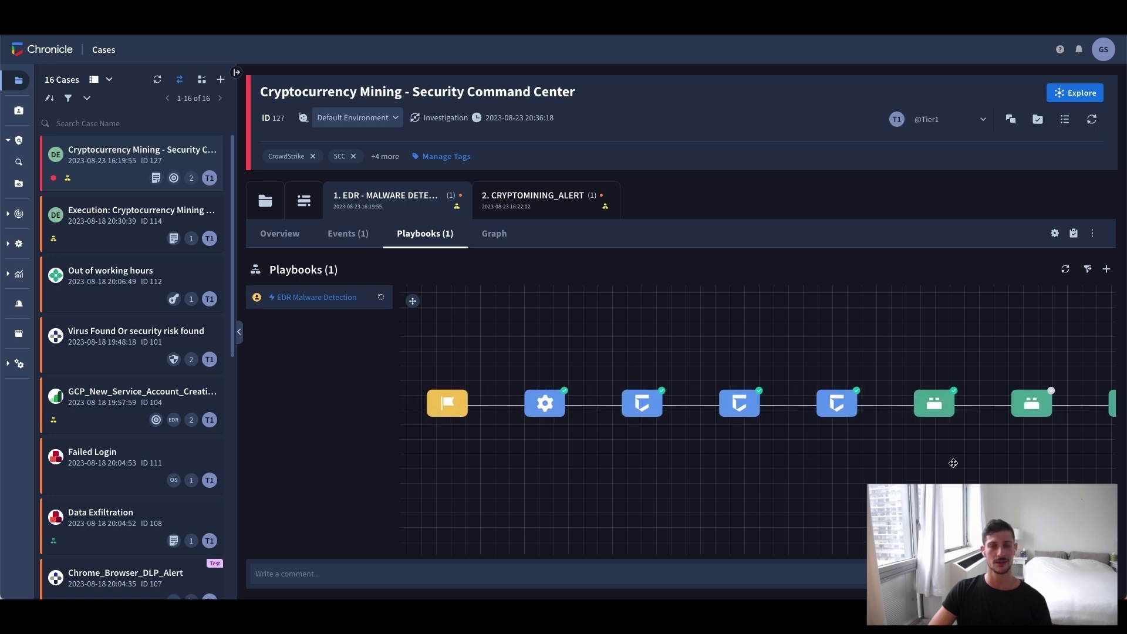
Inspect the VirusTotalV3 Enrich, CrowdStrike host info and Contain Endpoint decision steps, then close the panel.
{"action": "left_click", "coordinate": [694, 427]}
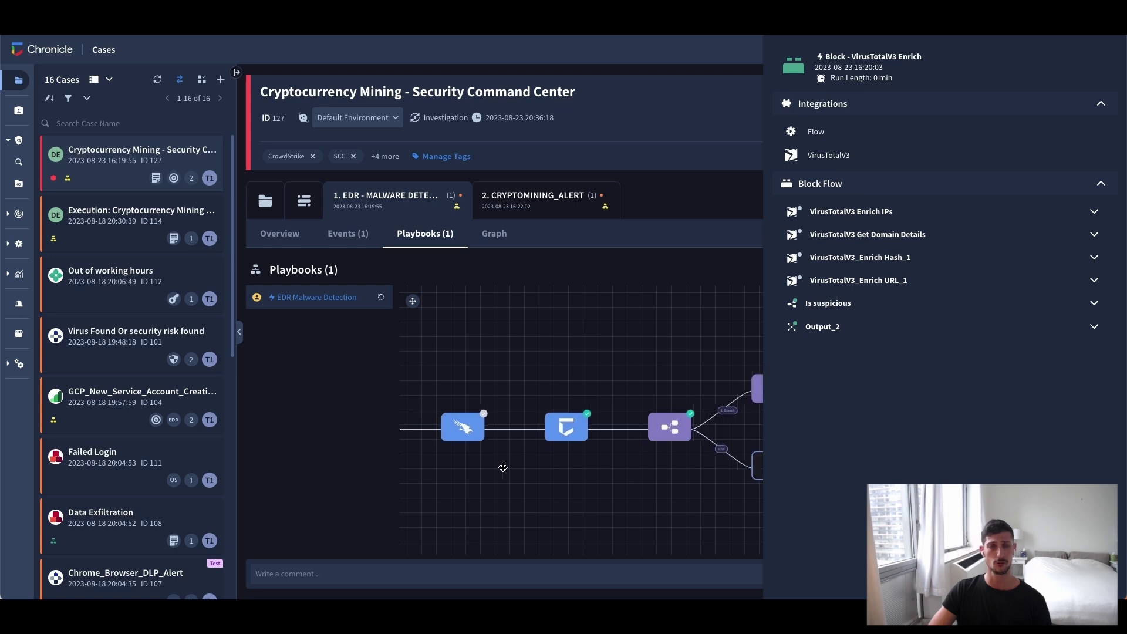
{"action": "left_click", "coordinate": [456, 427]}
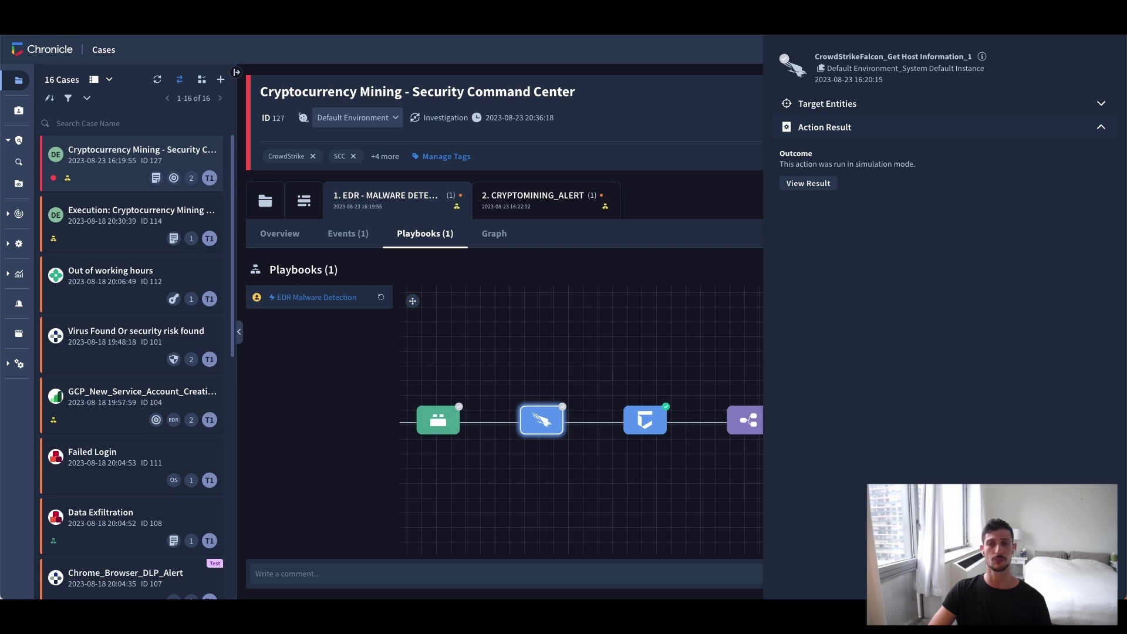
{"action": "left_click", "coordinate": [855, 387]}
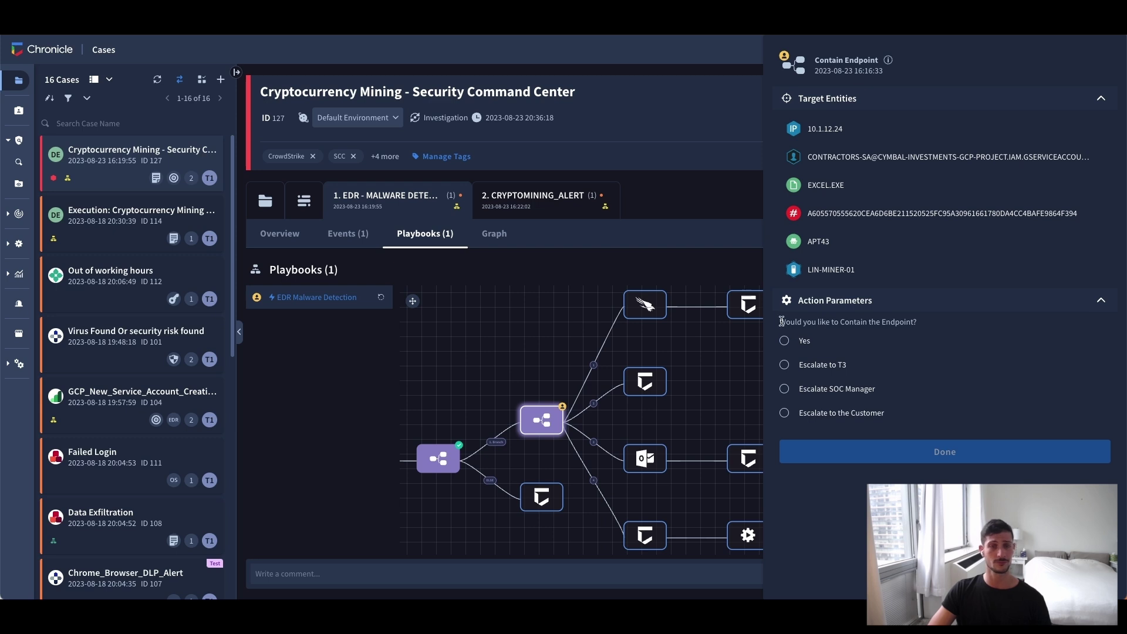
{"action": "left_click_drag", "start_coordinate": [780, 321], "coordinate": [932, 325]}
{"action": "left_click", "coordinate": [933, 324]}
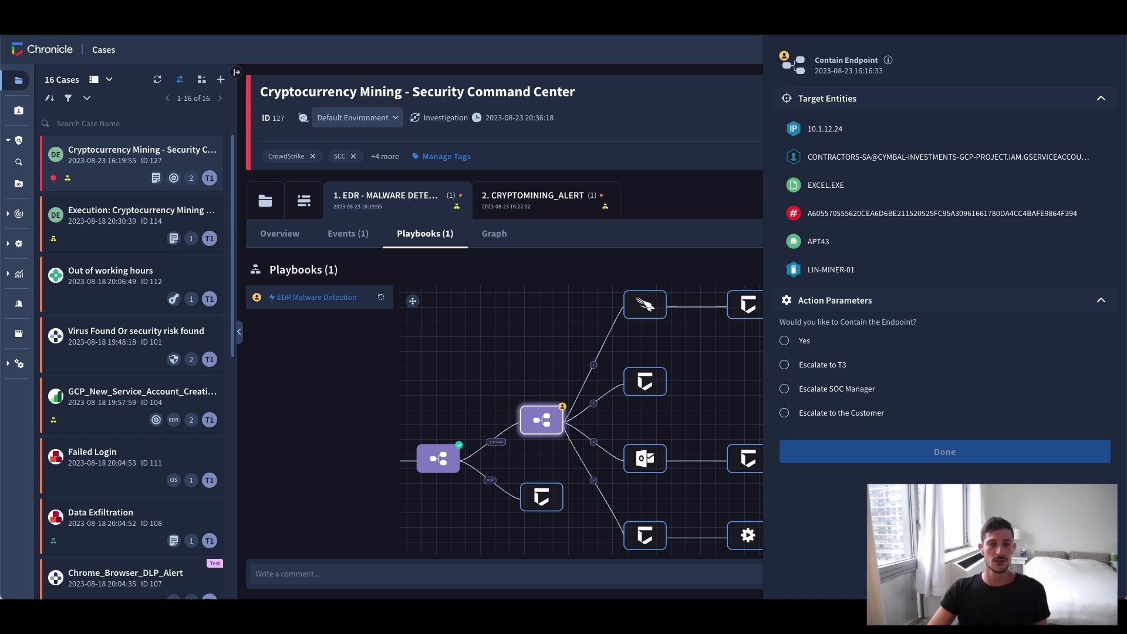
{"action": "key", "text": "Escape"}
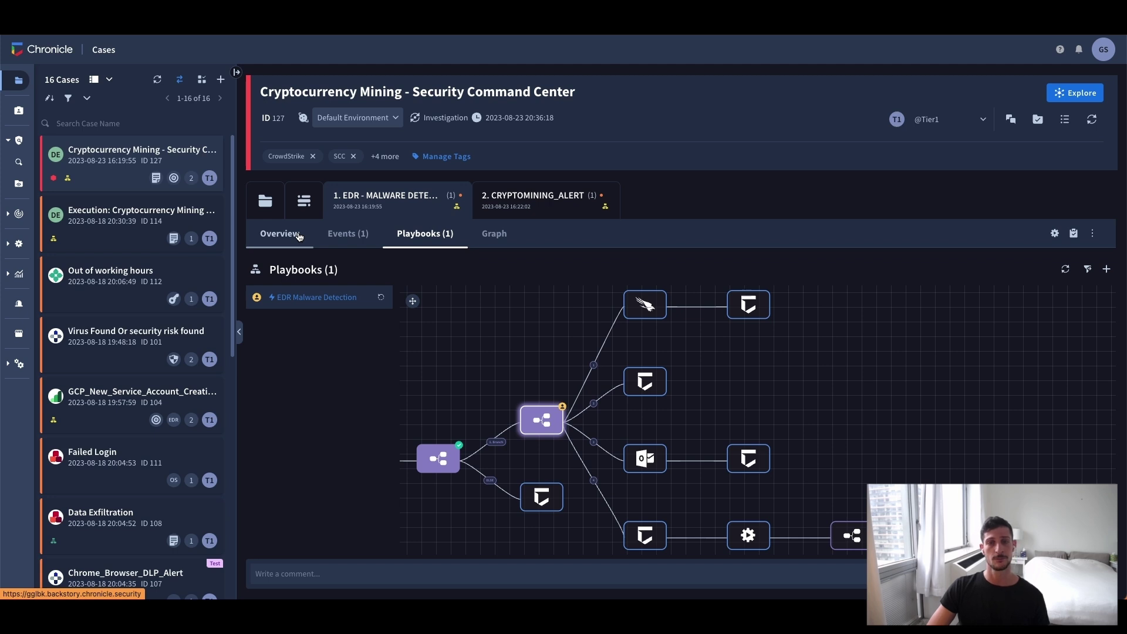
Show the VT Augmented Report detections (46/70 malicious) and highlight Mandiant's score of 100.
{"action": "left_click", "coordinate": [299, 237]}
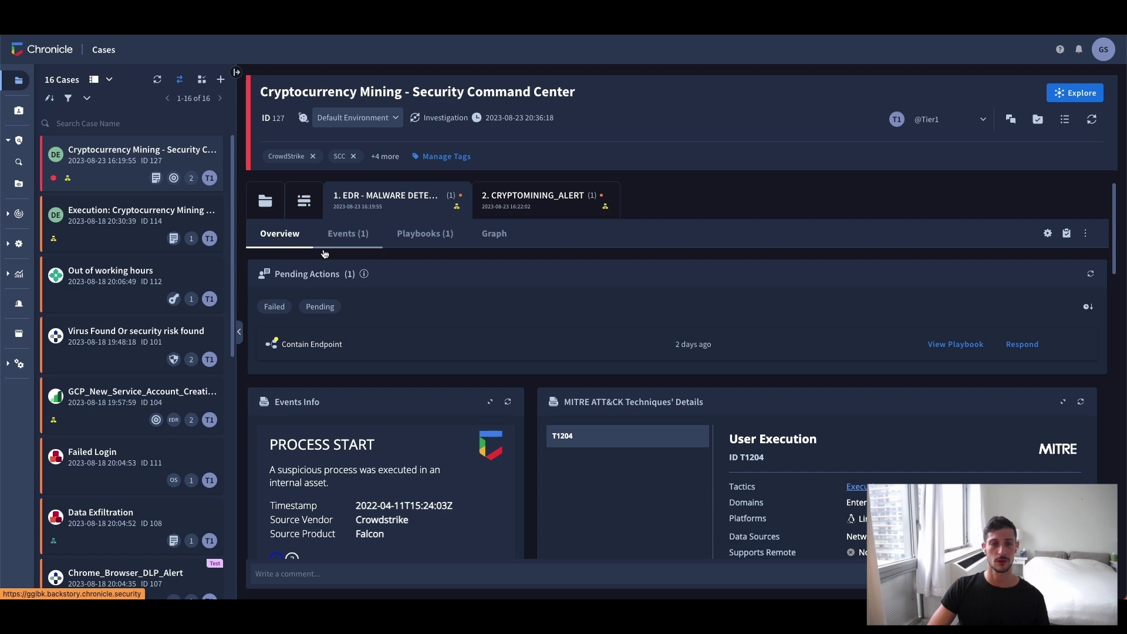
{"action": "scroll", "coordinate": [535, 344], "scroll_direction": "down", "scroll_amount": 4}
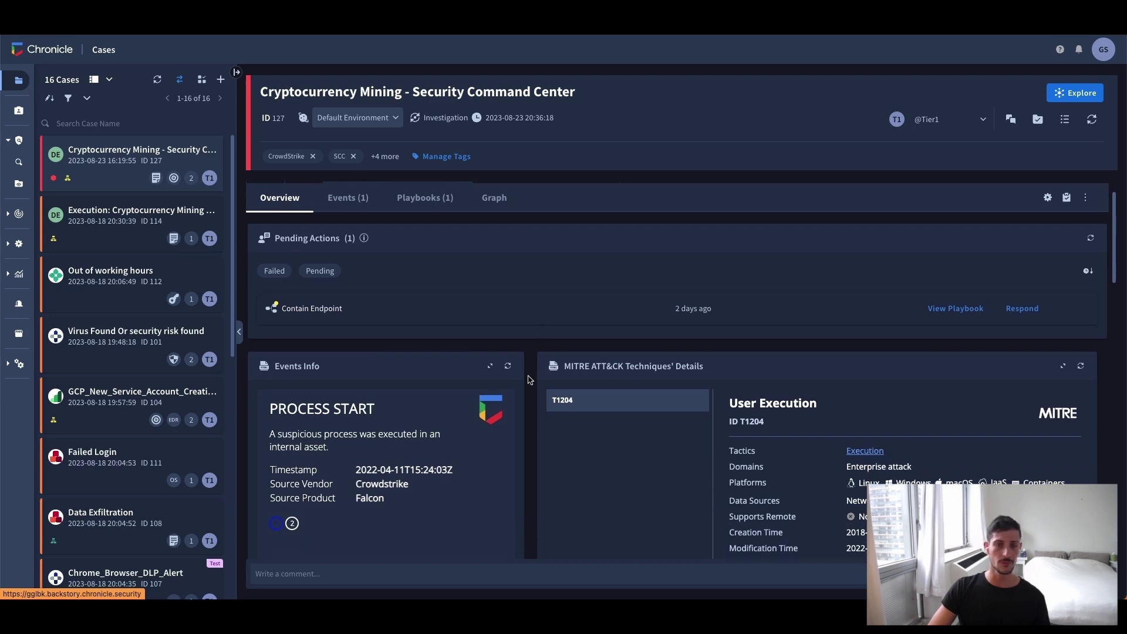
{"action": "scroll", "coordinate": [529, 379], "scroll_direction": "down", "scroll_amount": 4}
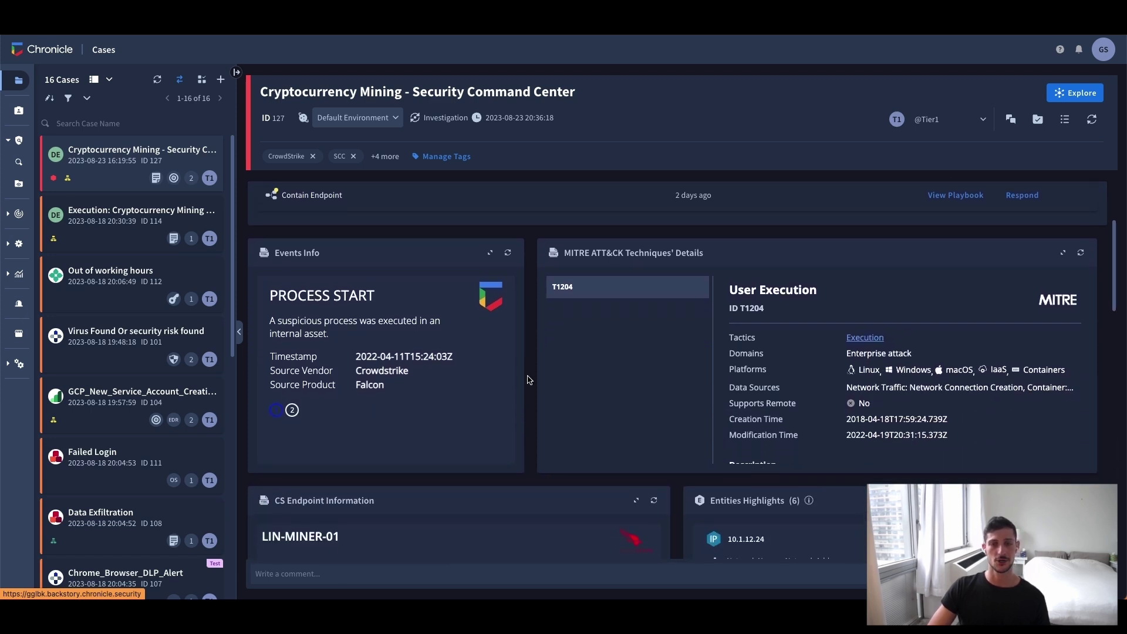
{"action": "scroll", "coordinate": [530, 379], "scroll_direction": "down", "scroll_amount": 6}
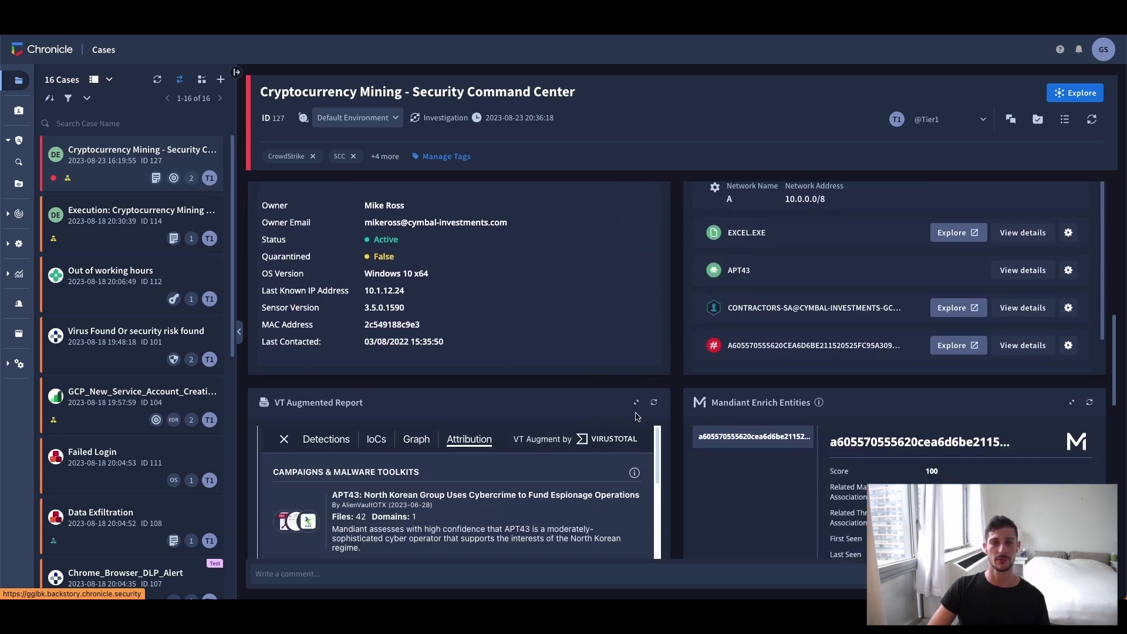
{"action": "scroll", "coordinate": [314, 388], "scroll_direction": "down", "scroll_amount": 4}
{"action": "left_click", "coordinate": [314, 381]}
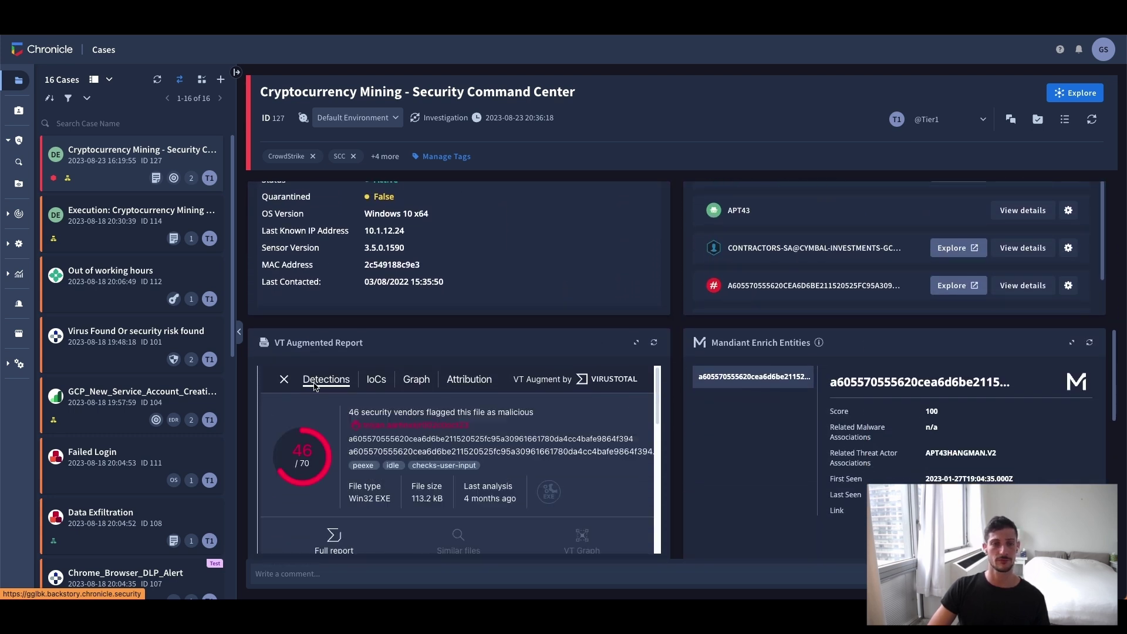
{"action": "scroll", "coordinate": [679, 436], "scroll_direction": "down", "scroll_amount": 2}
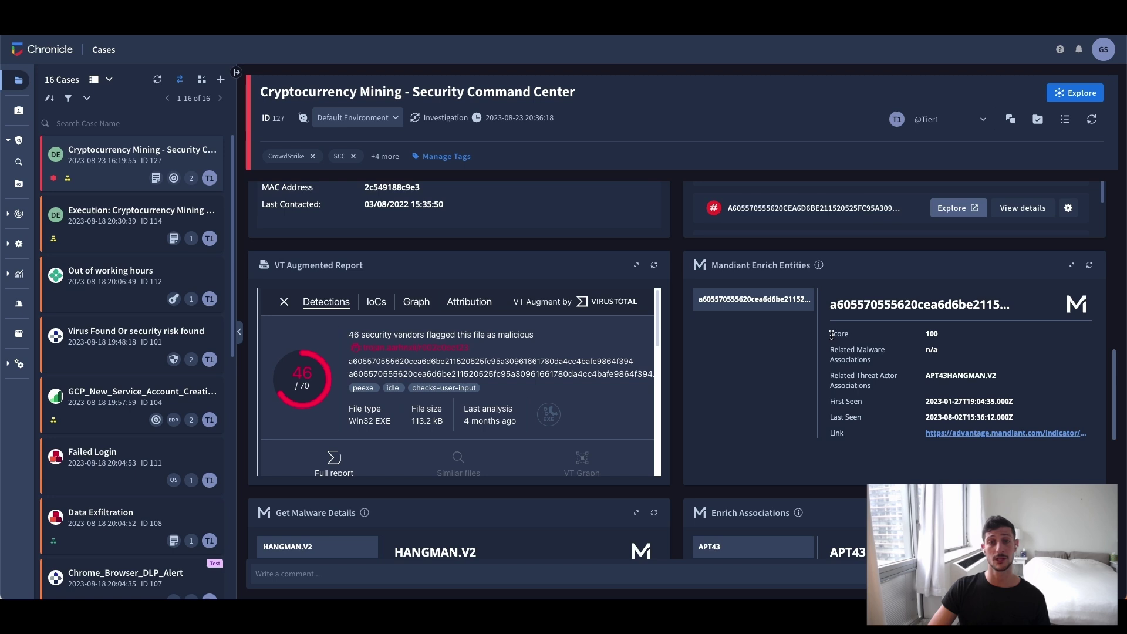
{"action": "left_click_drag", "start_coordinate": [830, 334], "coordinate": [945, 337]}
{"action": "left_click", "coordinate": [946, 338]}
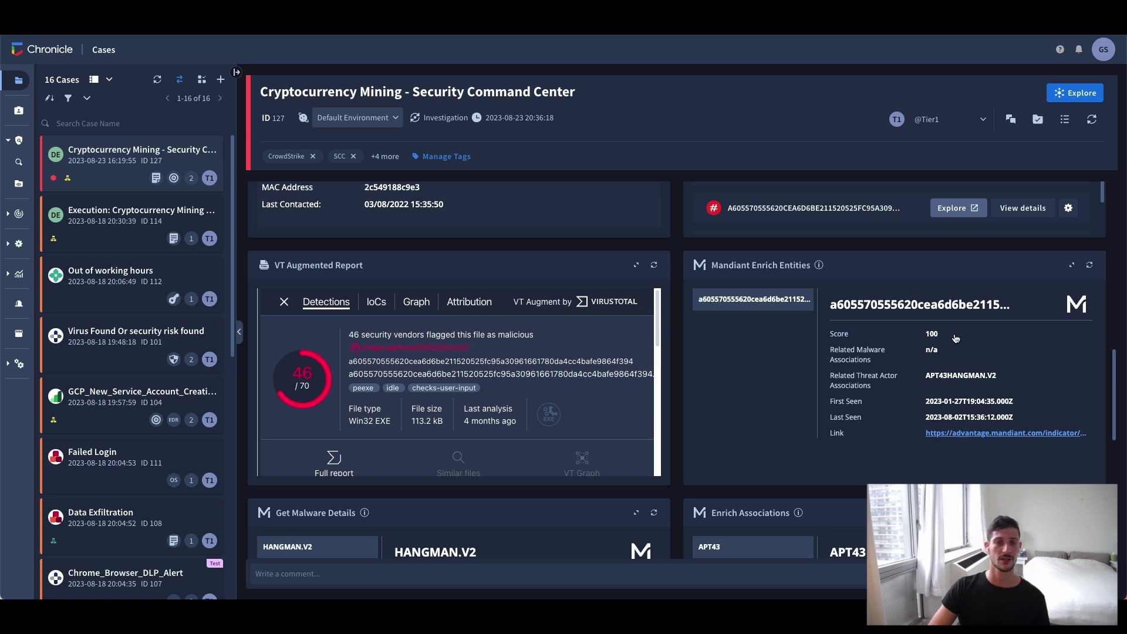
Show the VirusTotal attribution campaigns tying the hash to APT43.
{"action": "left_click", "coordinate": [473, 308]}
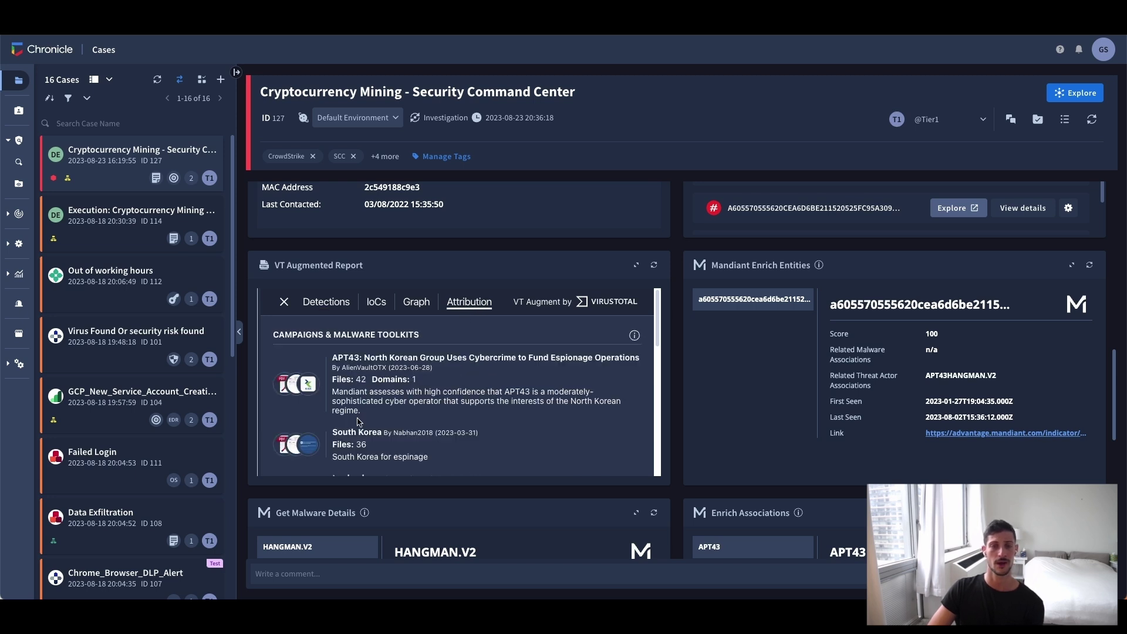
{"action": "scroll", "coordinate": [357, 420], "scroll_direction": "down", "scroll_amount": 3}
{"action": "scroll", "coordinate": [358, 418], "scroll_direction": "up", "scroll_amount": 4}
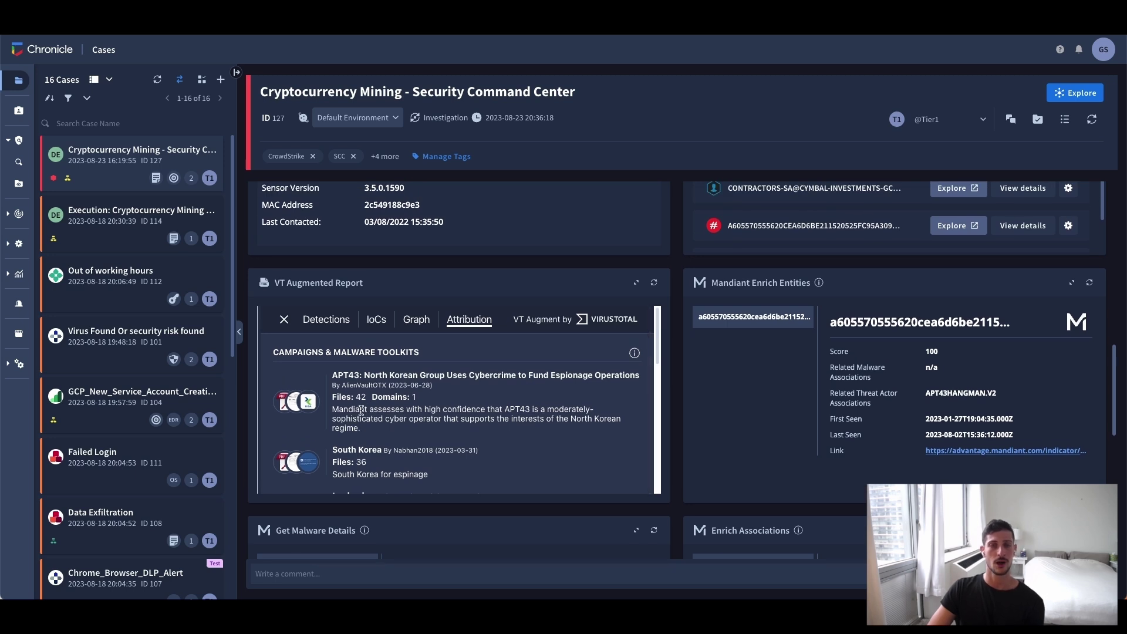
{"action": "scroll", "coordinate": [358, 413], "scroll_direction": "down", "scroll_amount": 3}
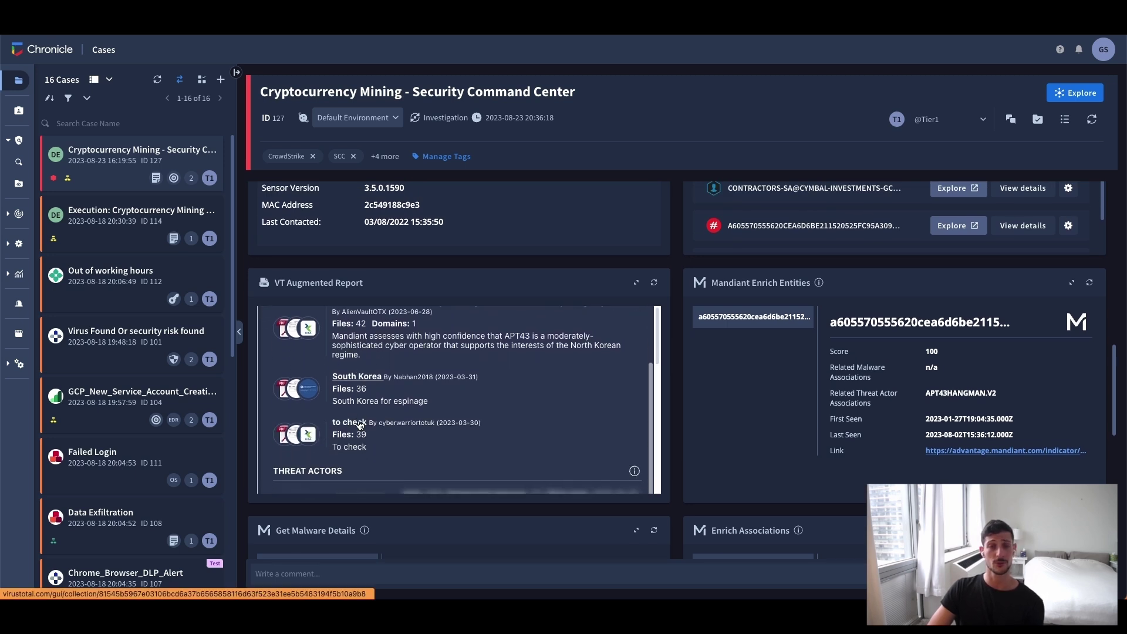
{"action": "scroll", "coordinate": [352, 422], "scroll_direction": "down", "scroll_amount": 1}
{"action": "scroll", "coordinate": [370, 387], "scroll_direction": "up", "scroll_amount": 1}
{"action": "scroll", "coordinate": [381, 358], "scroll_direction": "up", "scroll_amount": 3}
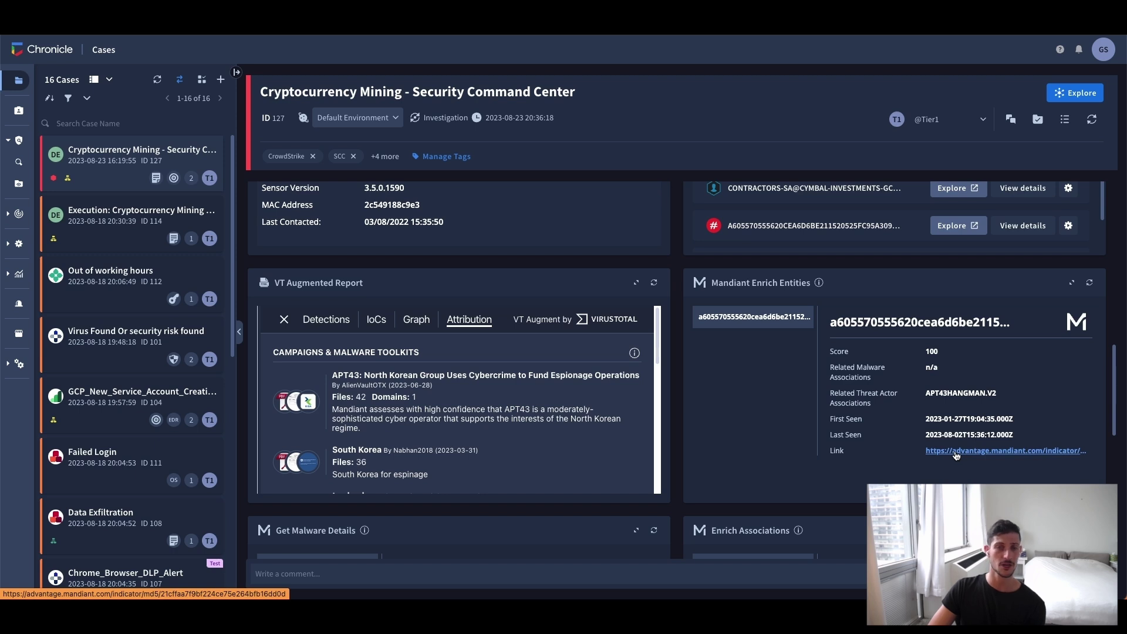
Open the Mandiant indicator link in a new tab and switch to it.
{"action": "right_click", "coordinate": [952, 453]}
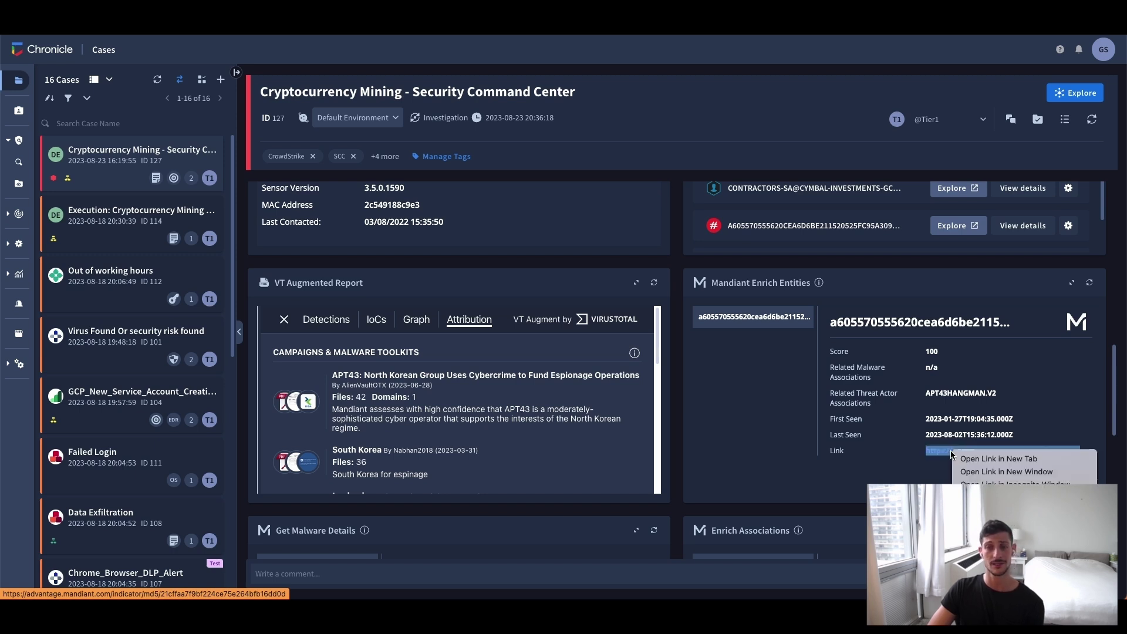
{"action": "left_click", "coordinate": [988, 461]}
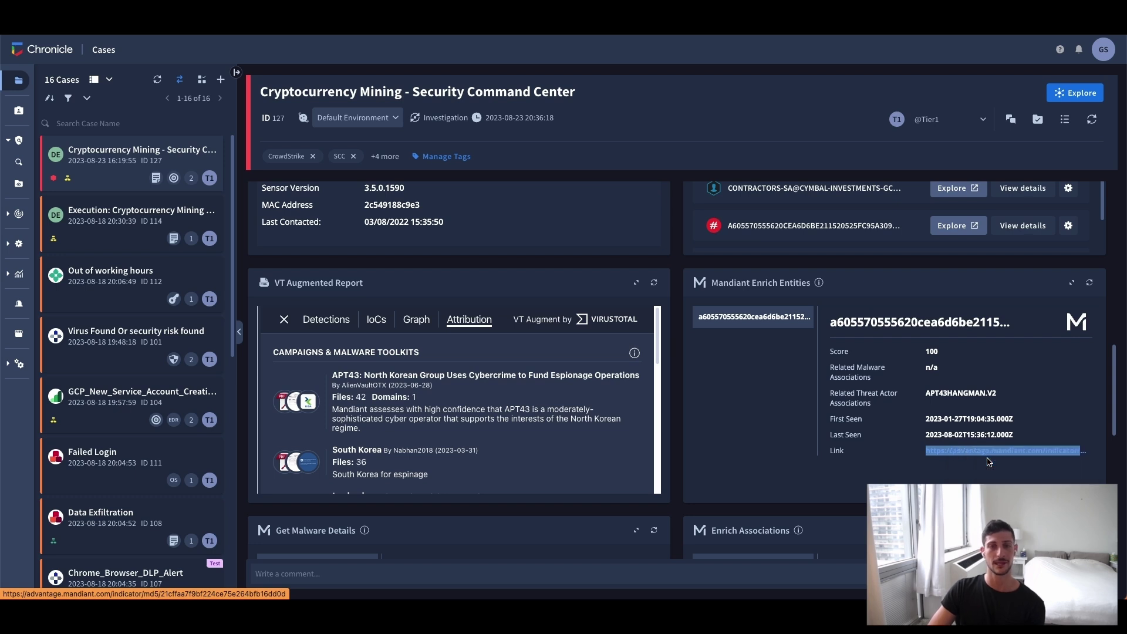
{"action": "key", "text": "ctrl+Tab"}
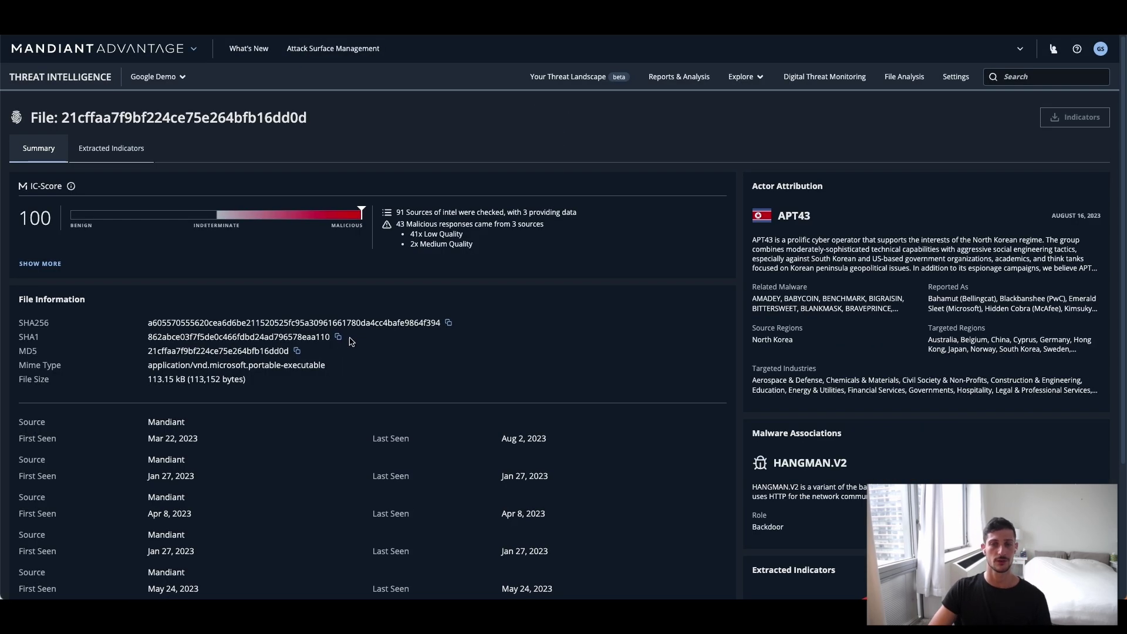
{"action": "scroll", "coordinate": [397, 306], "scroll_direction": "down", "scroll_amount": 2}
{"action": "scroll", "coordinate": [214, 267], "scroll_direction": "down", "scroll_amount": 5}
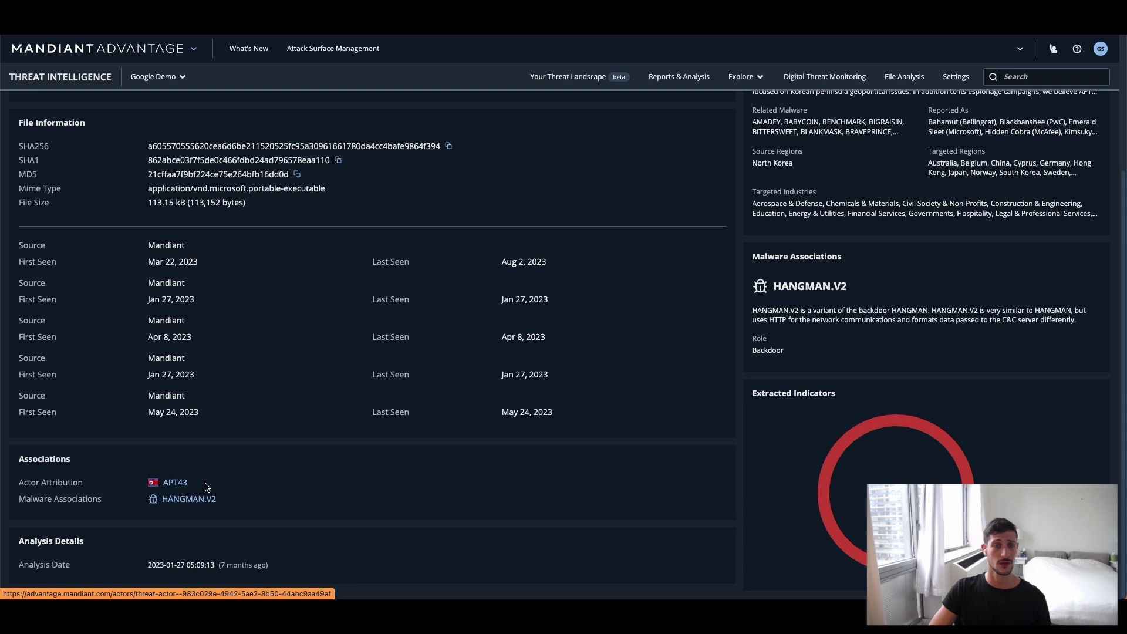
{"action": "scroll", "coordinate": [202, 502], "scroll_direction": "up", "scroll_amount": 5}
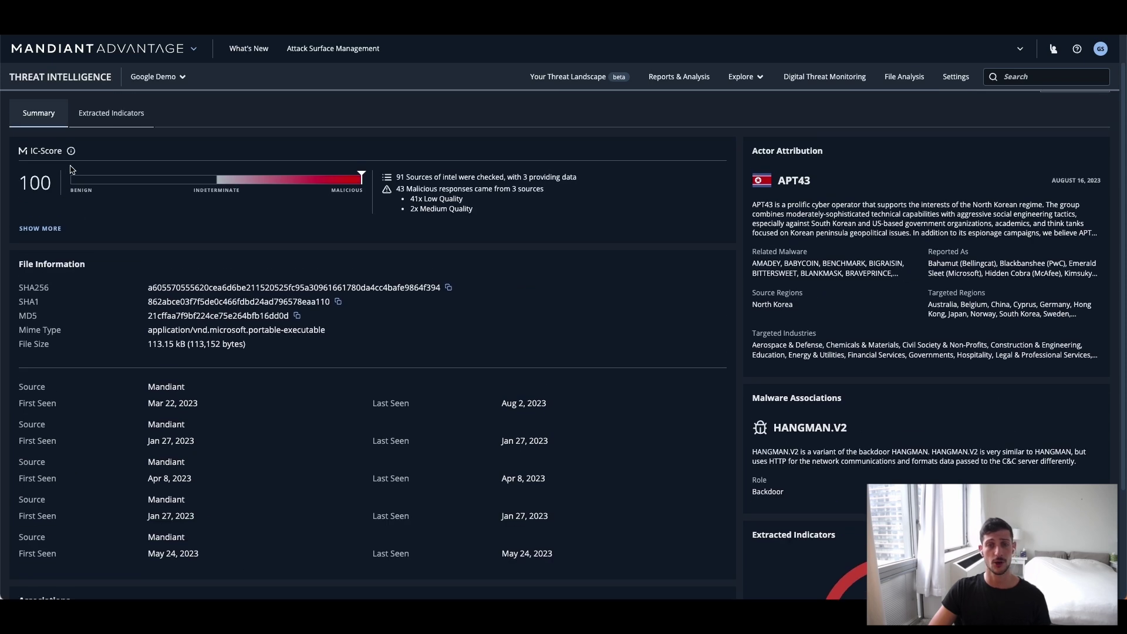
{"action": "left_click", "coordinate": [111, 114]}
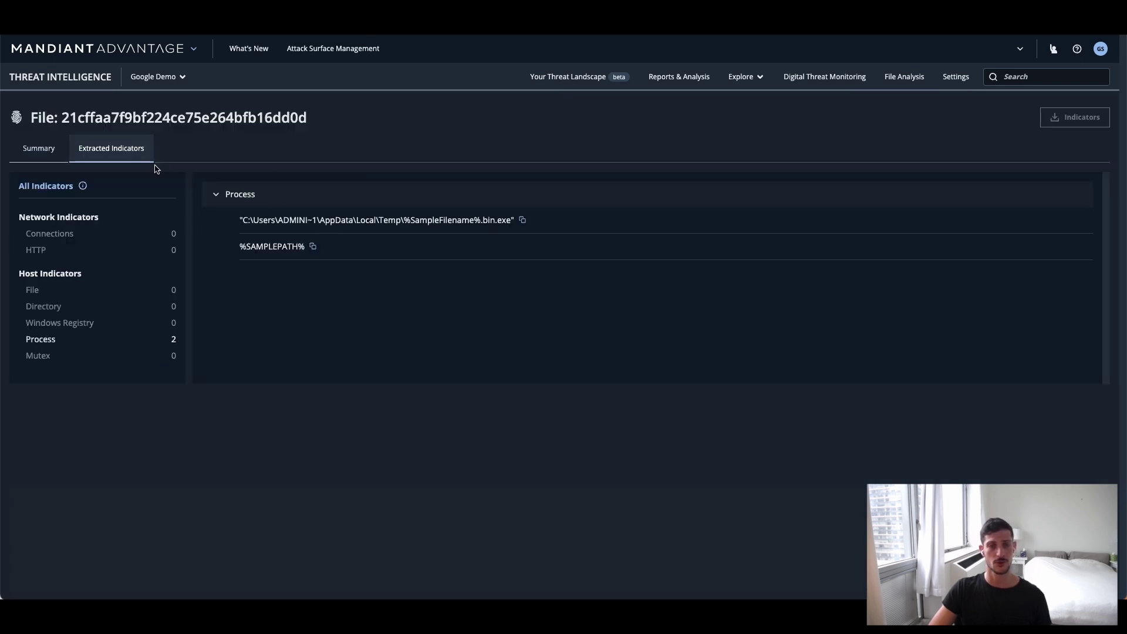
{"action": "left_click", "coordinate": [32, 155]}
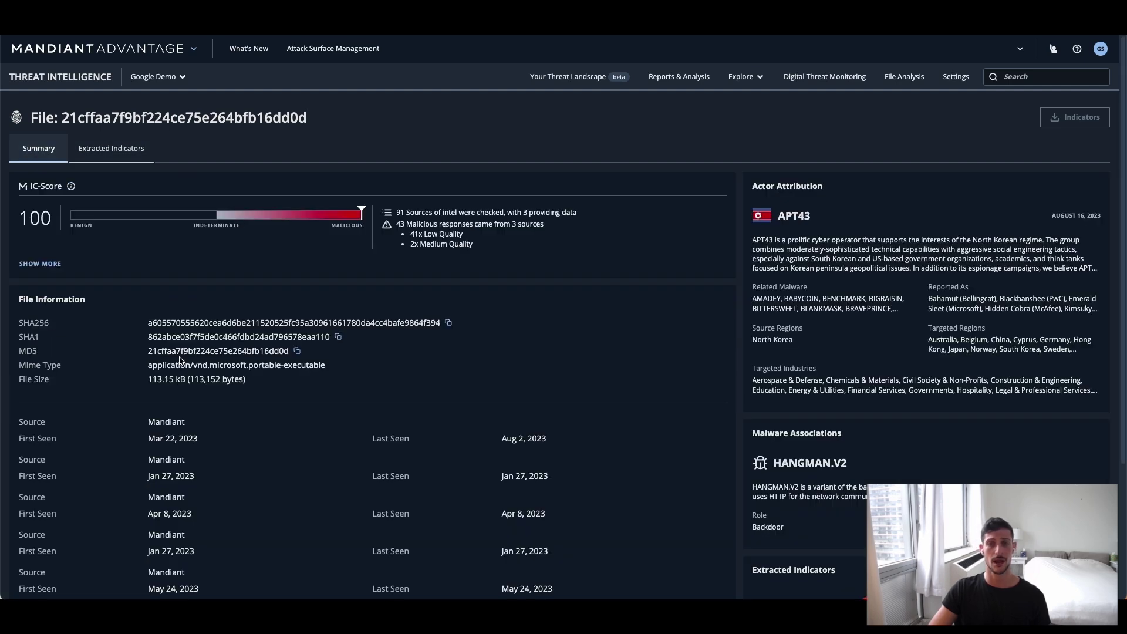
{"action": "scroll", "coordinate": [181, 360], "scroll_direction": "down", "scroll_amount": 1}
{"action": "scroll", "coordinate": [181, 360], "scroll_direction": "down", "scroll_amount": 3}
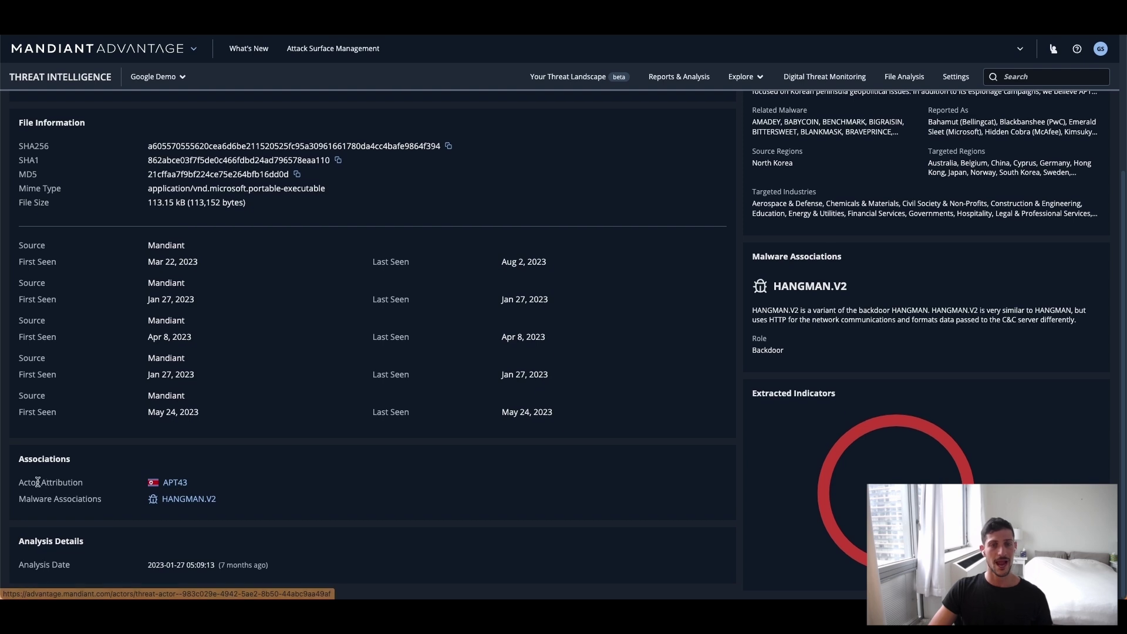
Highlight the file's APT43 actor attribution and scroll the APT43 actor page.
{"action": "left_click_drag", "start_coordinate": [30, 483], "coordinate": [78, 482]}
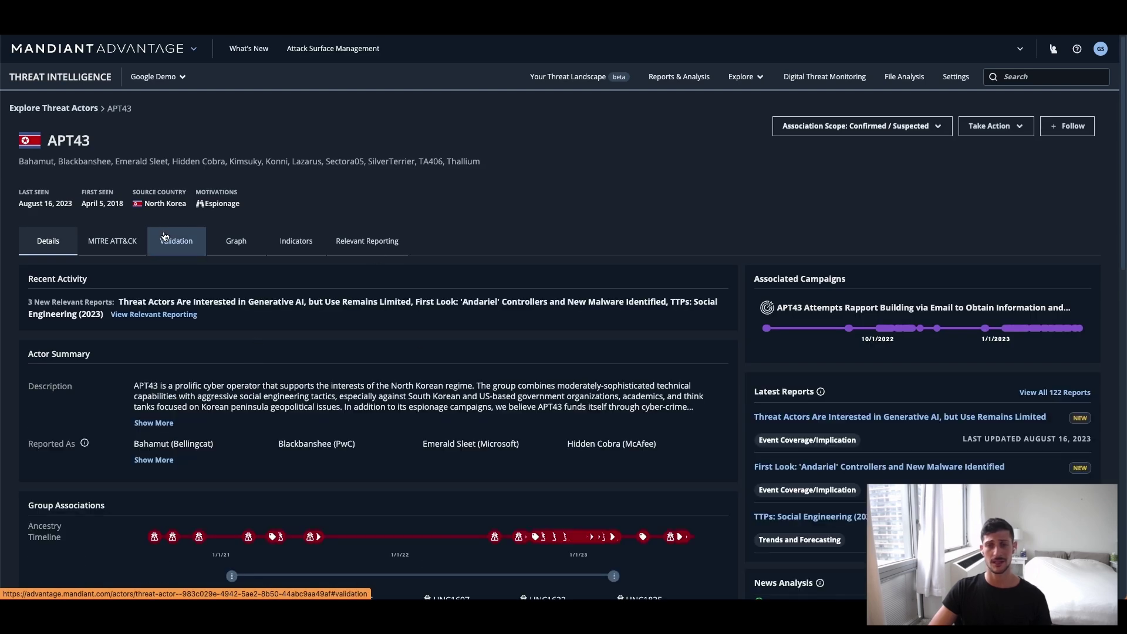
{"action": "scroll", "coordinate": [305, 305], "scroll_direction": "down", "scroll_amount": 7}
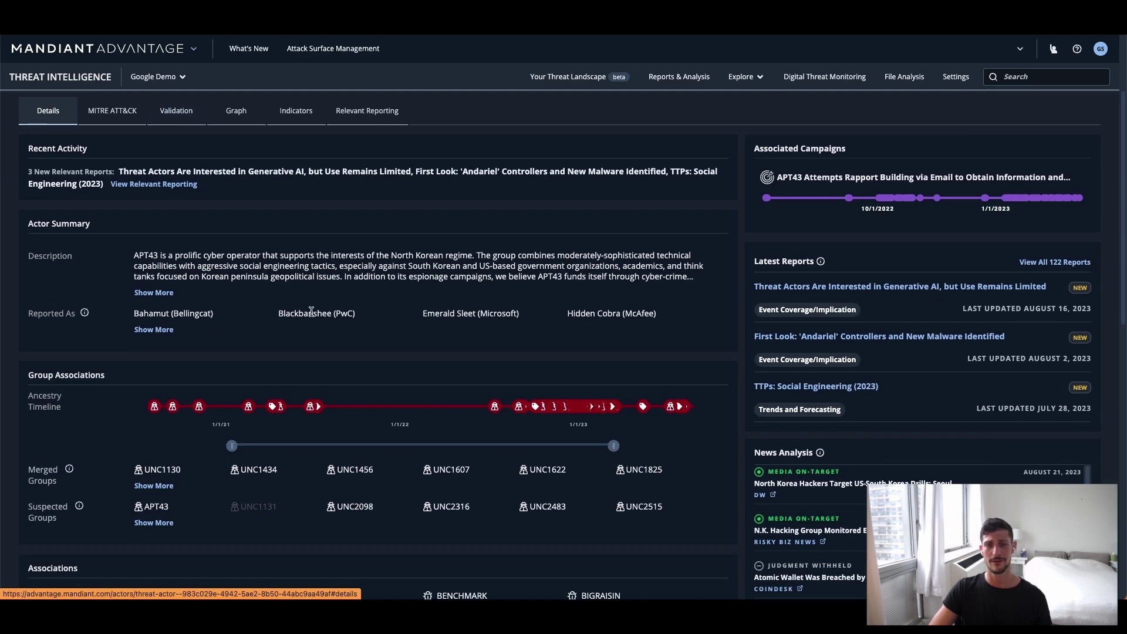
{"action": "scroll", "coordinate": [310, 314], "scroll_direction": "down", "scroll_amount": 6}
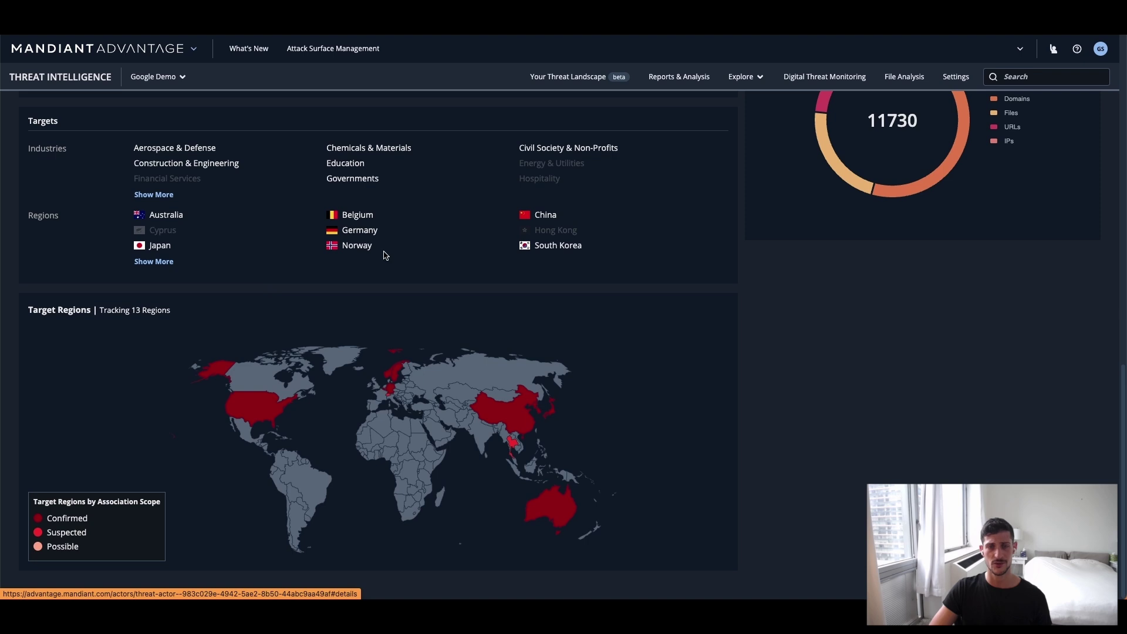
{"action": "scroll", "coordinate": [352, 259], "scroll_direction": "up", "scroll_amount": 10}
{"action": "scroll", "coordinate": [333, 260], "scroll_direction": "up", "scroll_amount": 3}
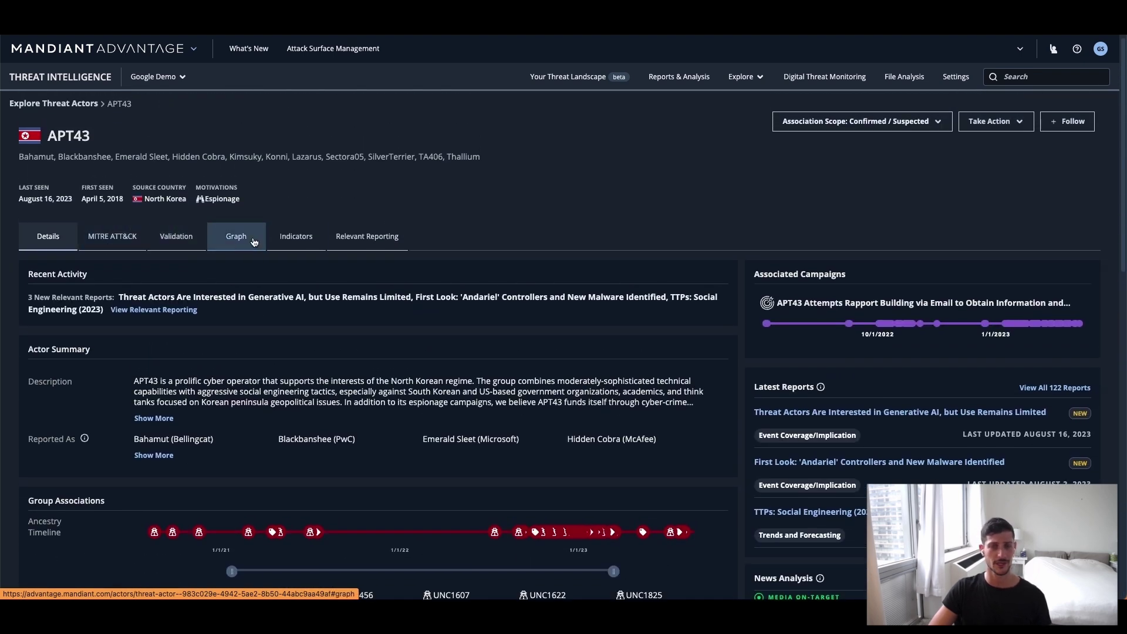
List APT43's associated IPs, hashes and domains on the Indicators tab.
{"action": "left_click", "coordinate": [291, 243]}
{"action": "scroll", "coordinate": [405, 351], "scroll_direction": "down", "scroll_amount": 5}
{"action": "scroll", "coordinate": [405, 351], "scroll_direction": "up", "scroll_amount": 5}
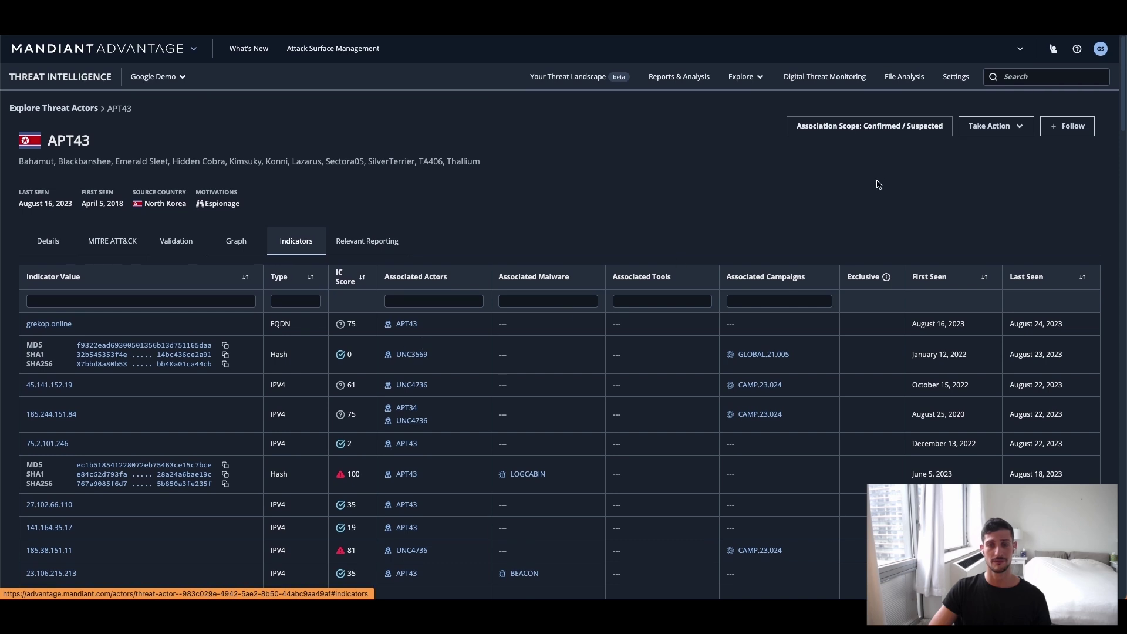
{"action": "left_click", "coordinate": [1030, 83]}
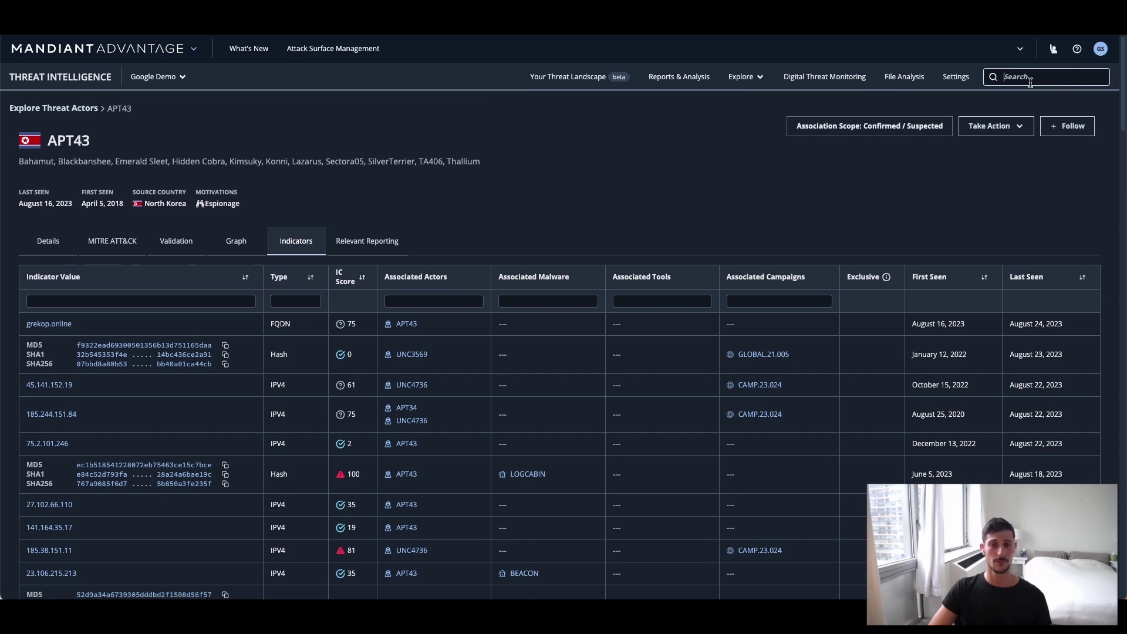
Search Mandiant Advantage for APT43 and scroll through the 11,569 results.
{"action": "type", "text": "APT43"}
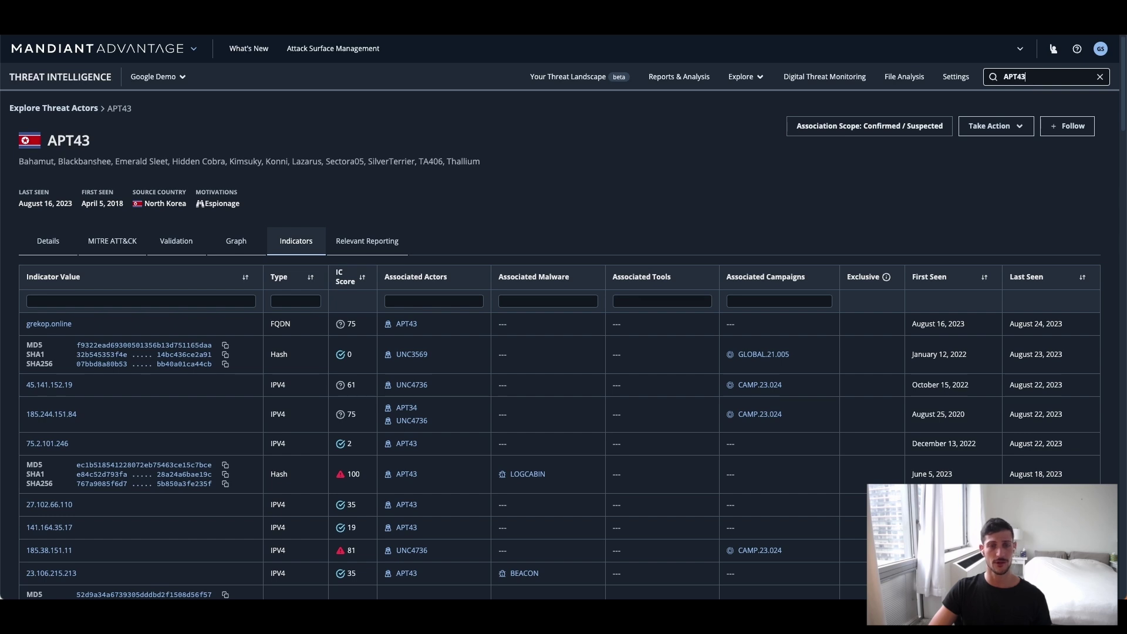
{"action": "key", "text": "Return"}
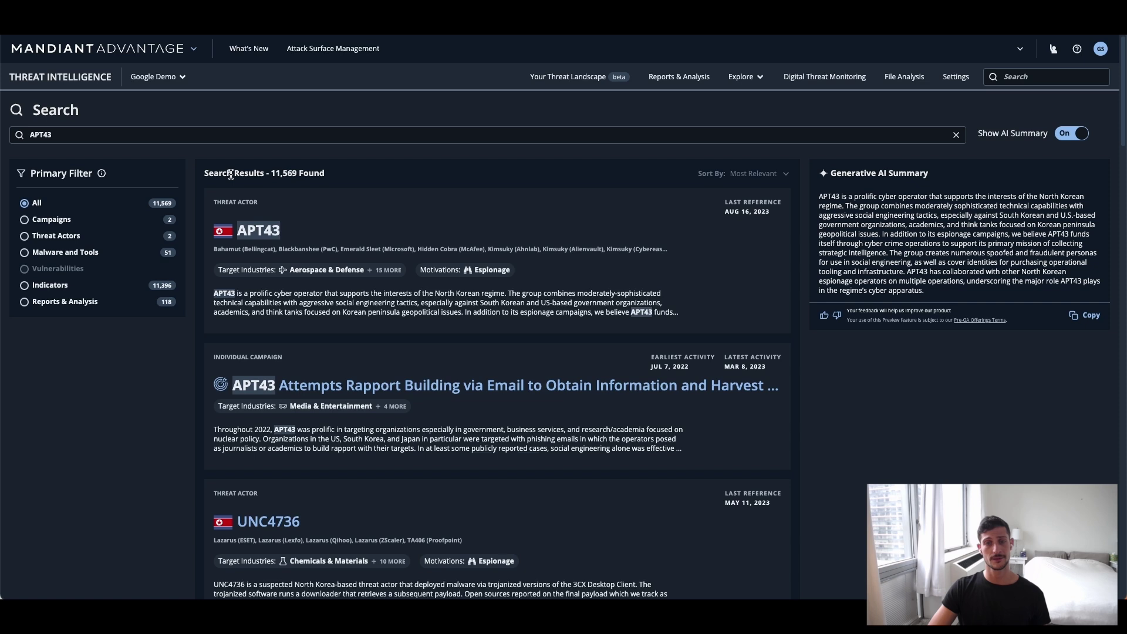
{"action": "left_click_drag", "start_coordinate": [213, 174], "coordinate": [326, 175]}
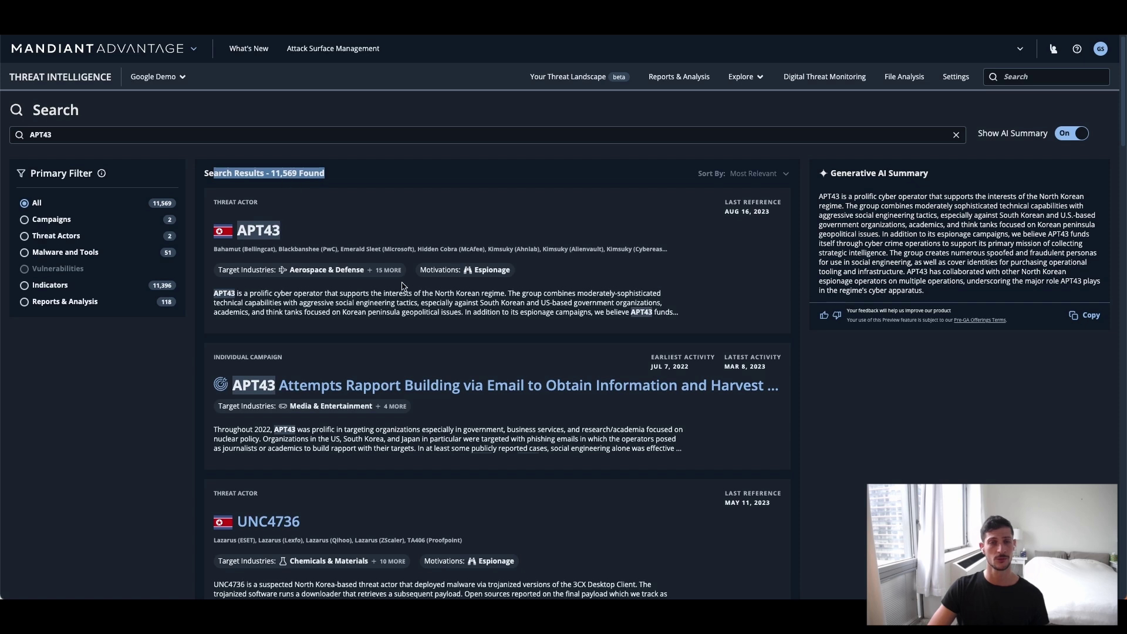
{"action": "scroll", "coordinate": [403, 281], "scroll_direction": "down", "scroll_amount": 1}
{"action": "scroll", "coordinate": [398, 282], "scroll_direction": "down", "scroll_amount": 10}
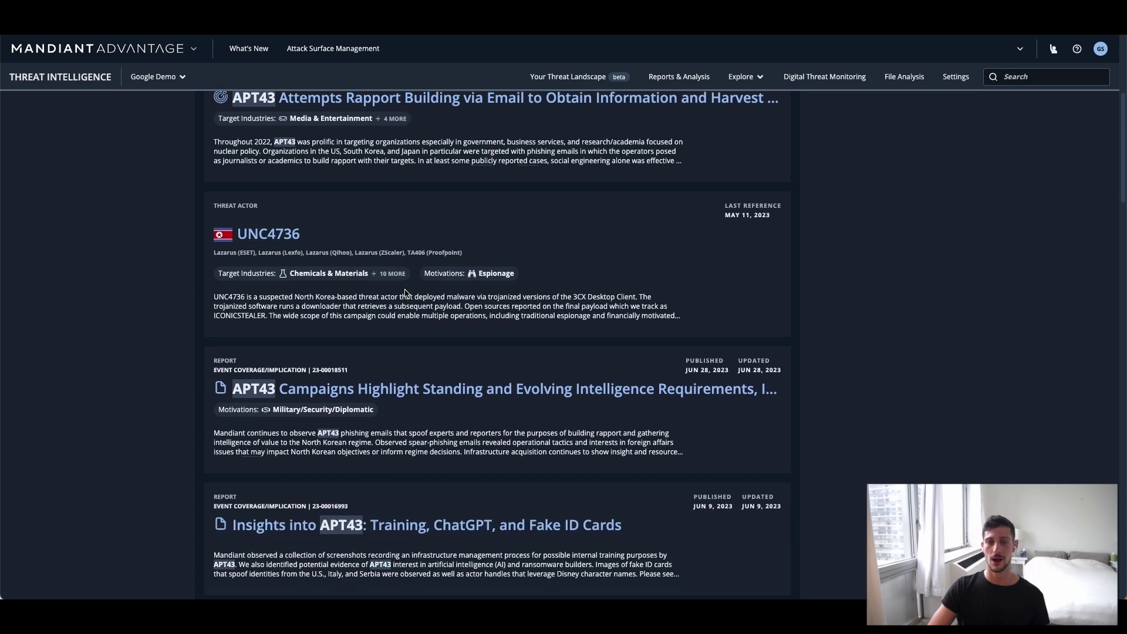
{"action": "scroll", "coordinate": [409, 294], "scroll_direction": "down", "scroll_amount": 18}
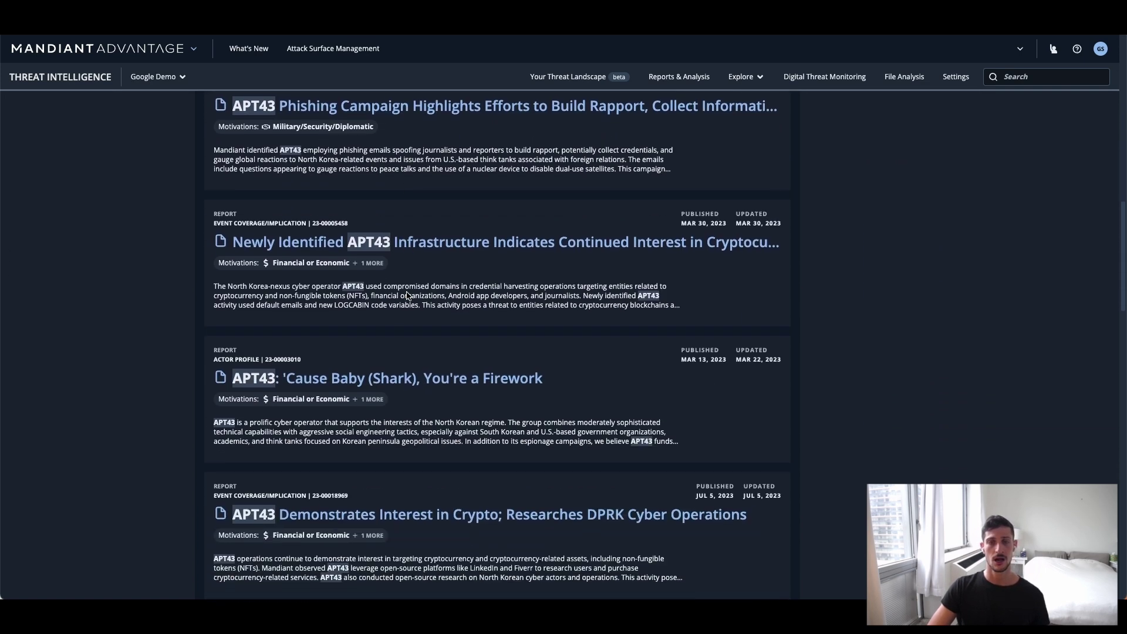
{"action": "scroll", "coordinate": [409, 295], "scroll_direction": "down", "scroll_amount": 9}
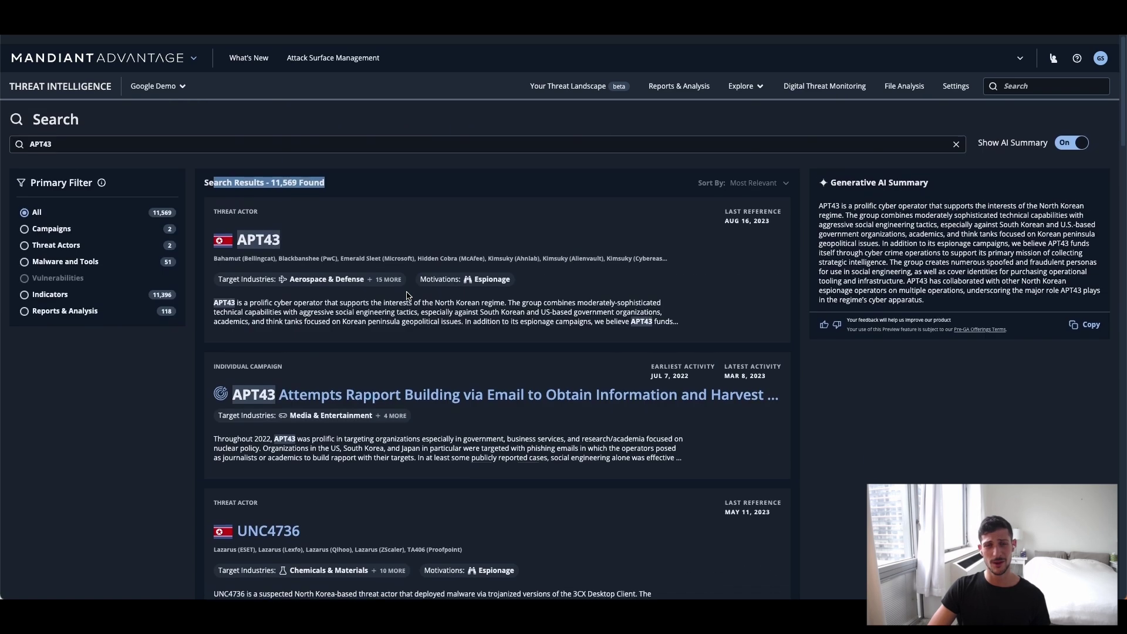
{"action": "scroll", "coordinate": [408, 295], "scroll_direction": "up", "scroll_amount": 1}
{"action": "scroll", "coordinate": [411, 296], "scroll_direction": "down", "scroll_amount": 2}
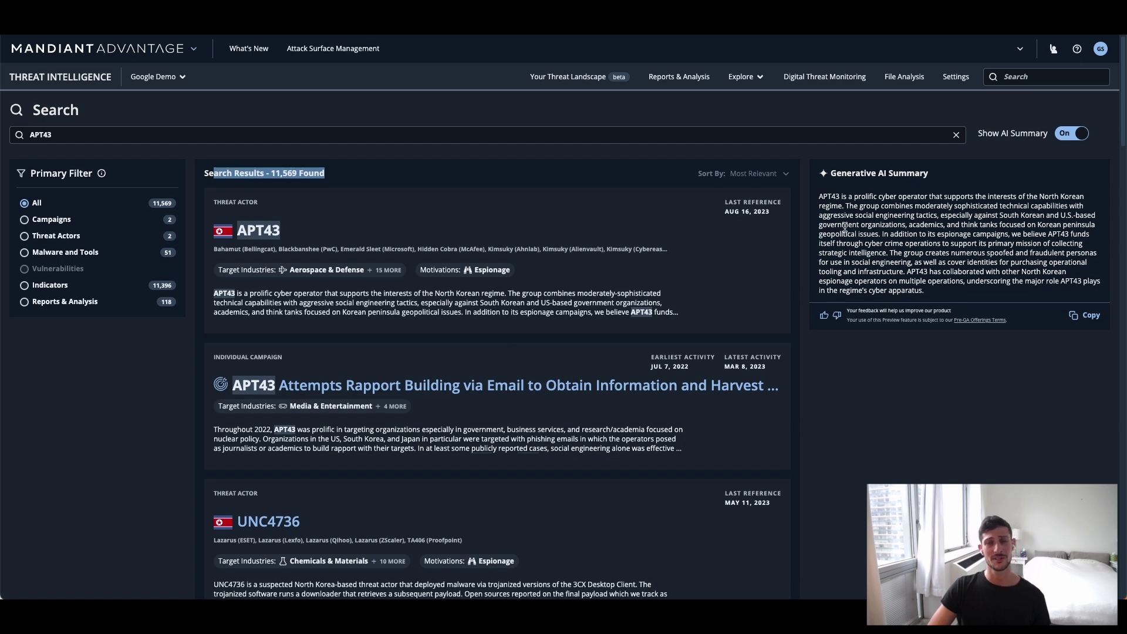
Read the Generative AI Summary for APT43, marking a passage in it.
{"action": "left_click_drag", "start_coordinate": [830, 174], "coordinate": [936, 177]}
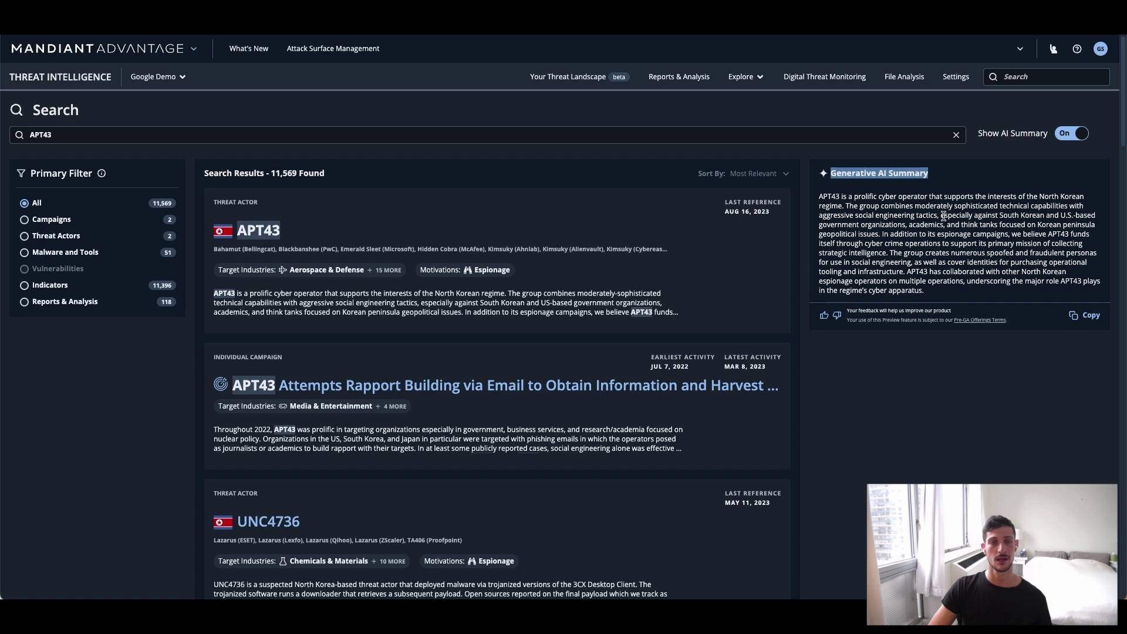
{"action": "left_click_drag", "start_coordinate": [940, 215], "coordinate": [977, 229]}
{"action": "left_click", "coordinate": [982, 235]}
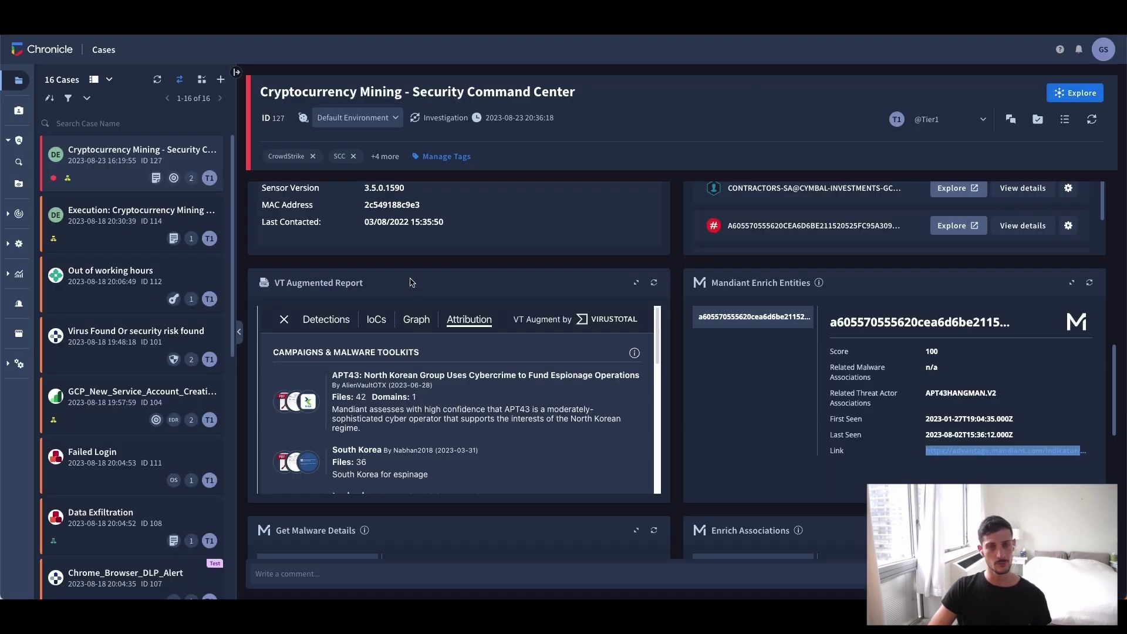
{"action": "scroll", "coordinate": [411, 282], "scroll_direction": "up", "scroll_amount": 1}
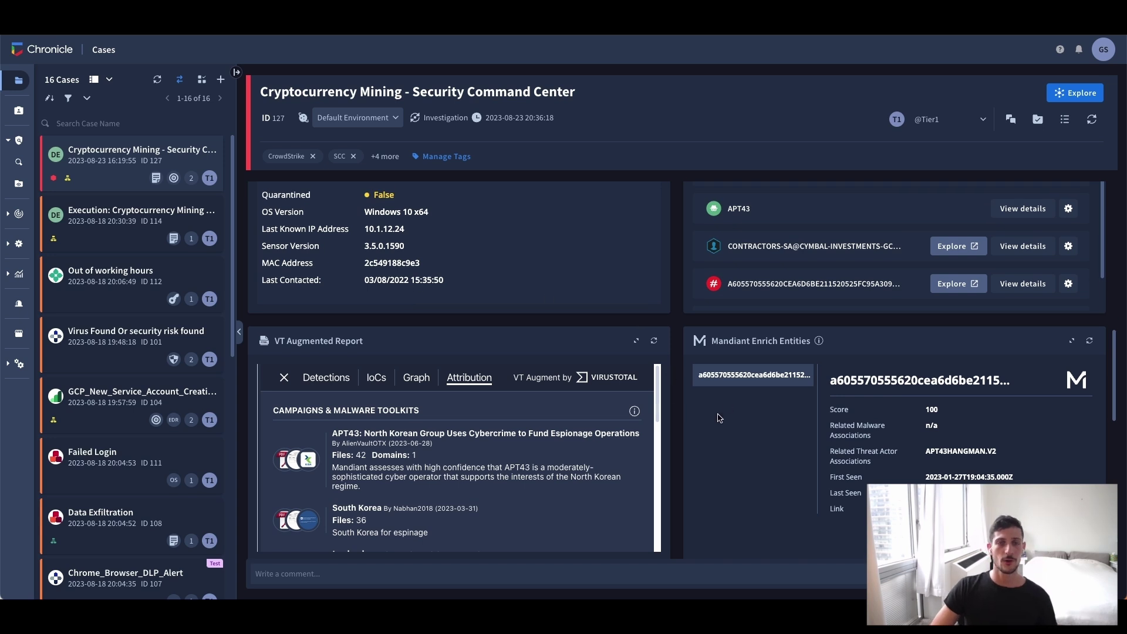
{"action": "scroll", "coordinate": [673, 404], "scroll_direction": "up", "scroll_amount": 2}
{"action": "scroll", "coordinate": [673, 404], "scroll_direction": "up", "scroll_amount": 1}
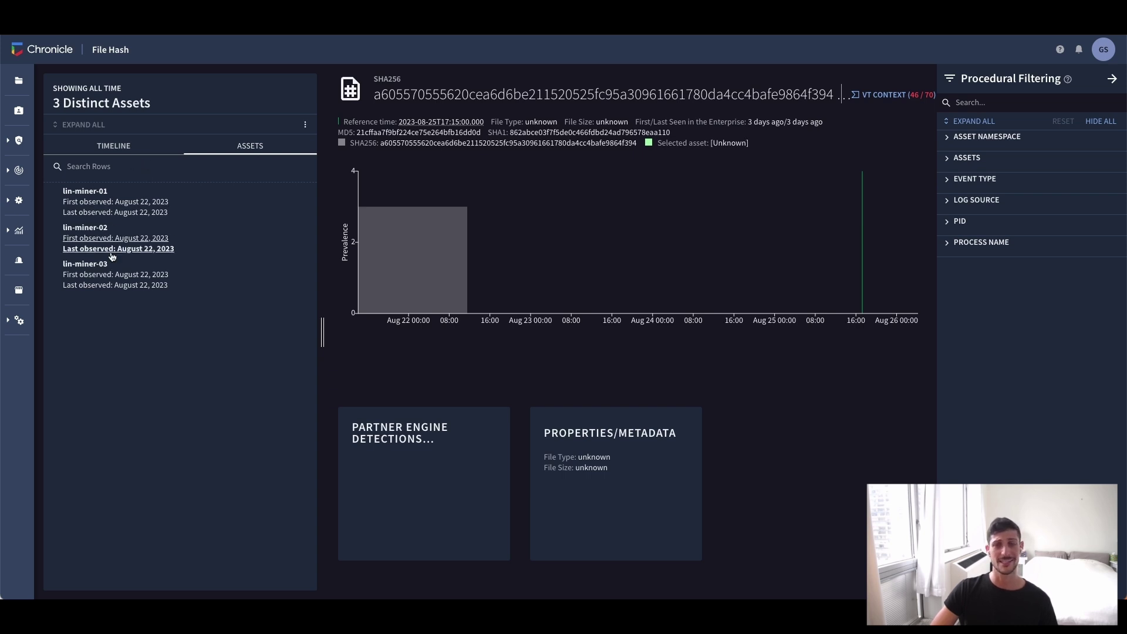
{"action": "left_click", "coordinate": [111, 154]}
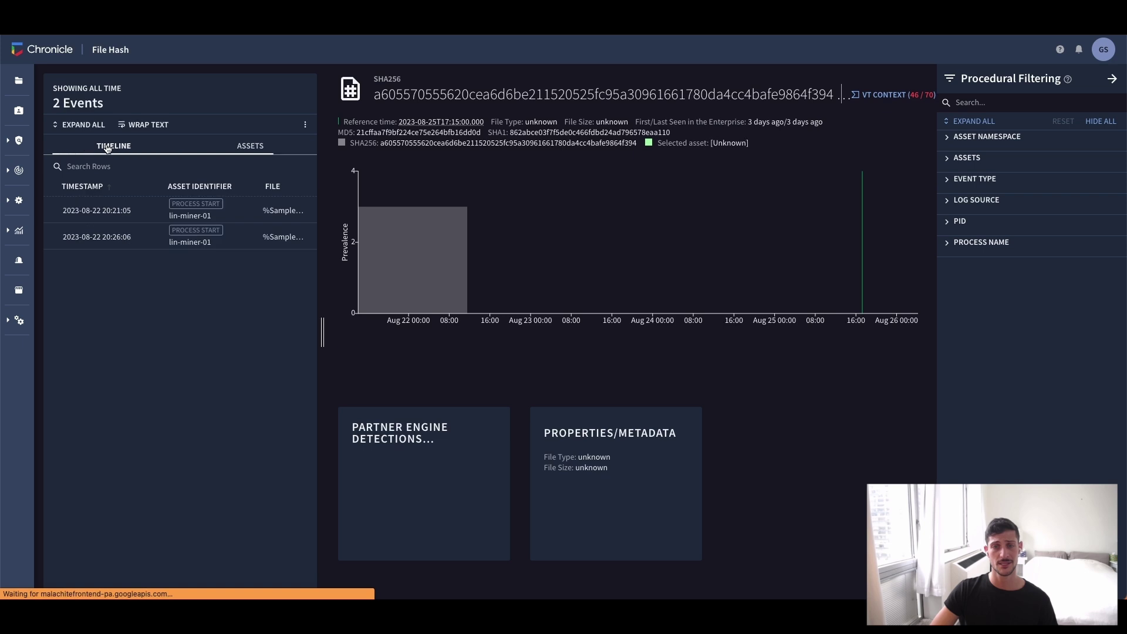
{"action": "left_click", "coordinate": [242, 146]}
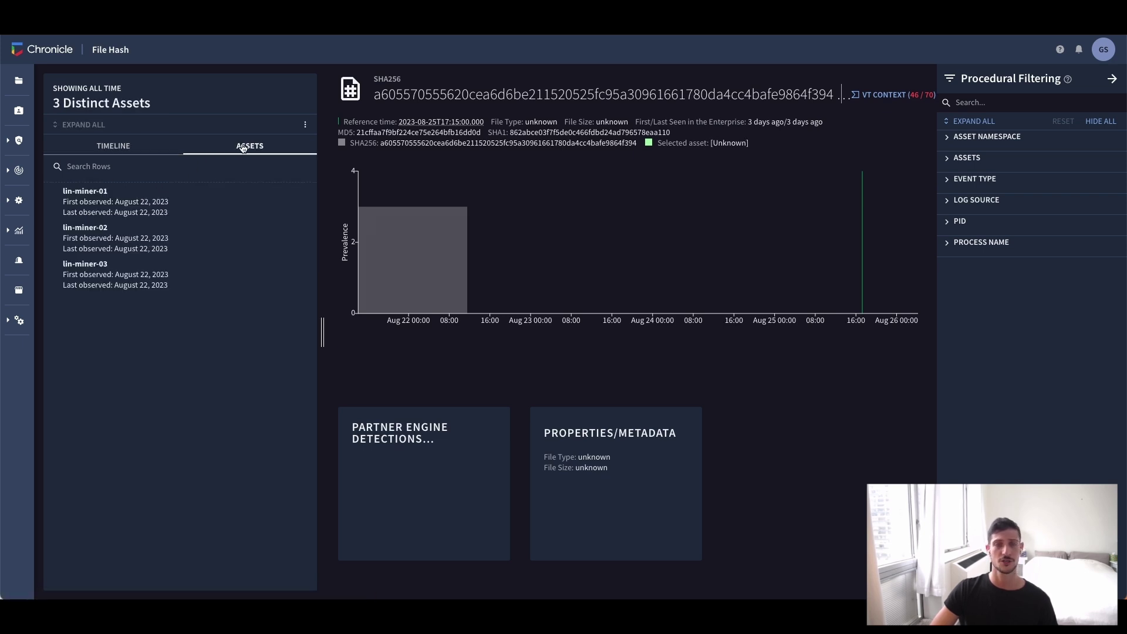
Open lin-miner-03's asset view and highlight excel.exe launching %SampleFilename%.bin.exe.
{"action": "left_click", "coordinate": [117, 280]}
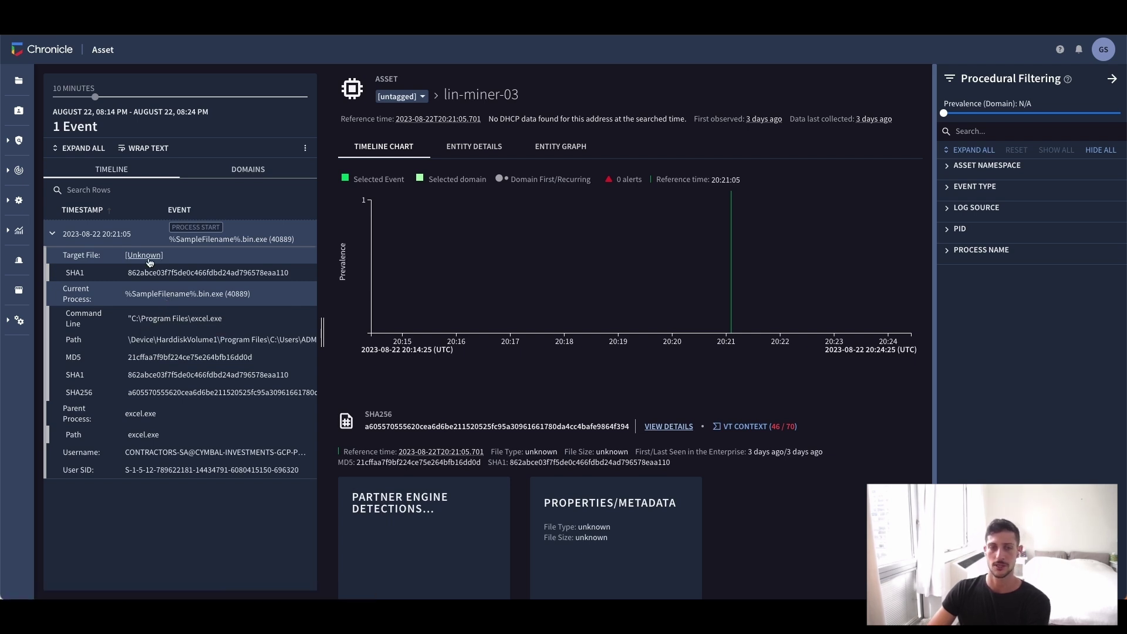
{"action": "mouse_move", "coordinate": [181, 241]}
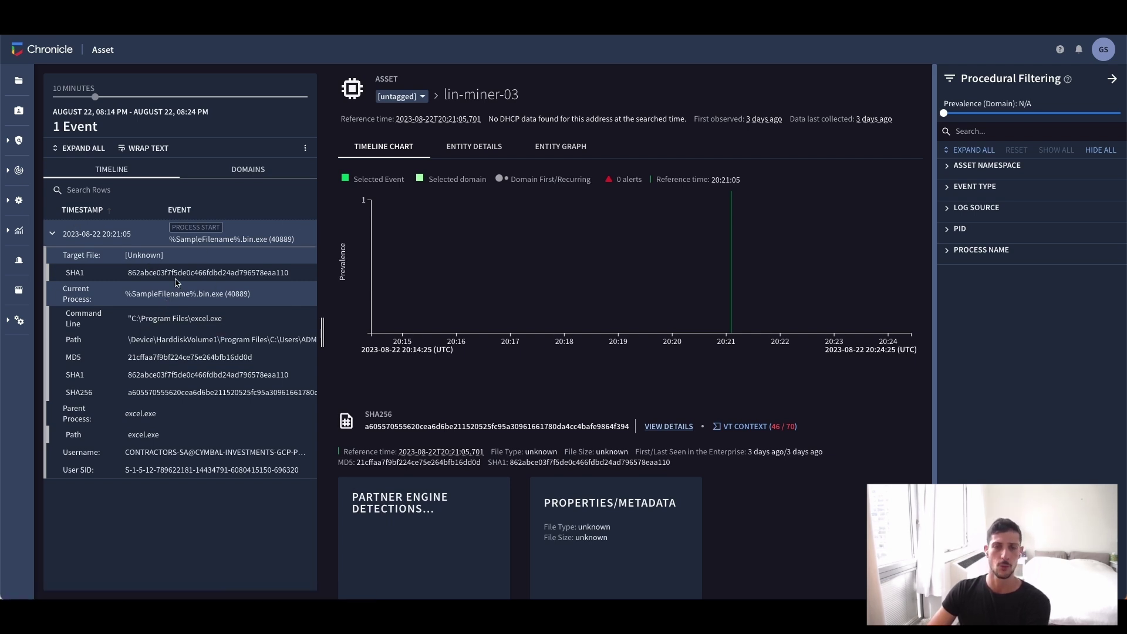
{"action": "left_click_drag", "start_coordinate": [138, 319], "coordinate": [225, 325]}
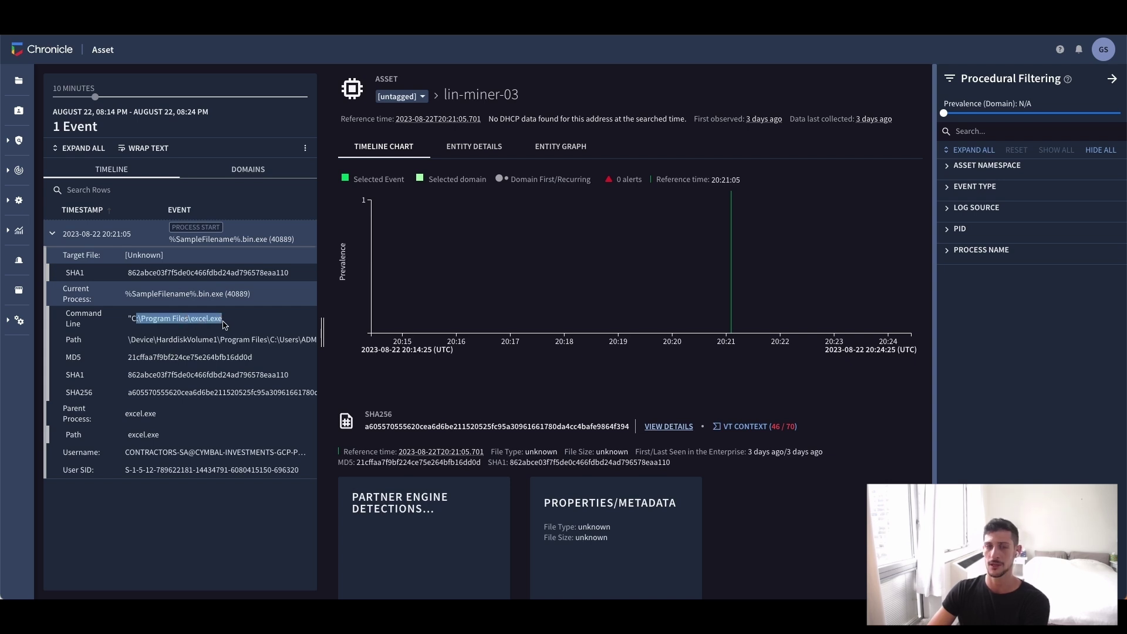
{"action": "left_click", "coordinate": [225, 325]}
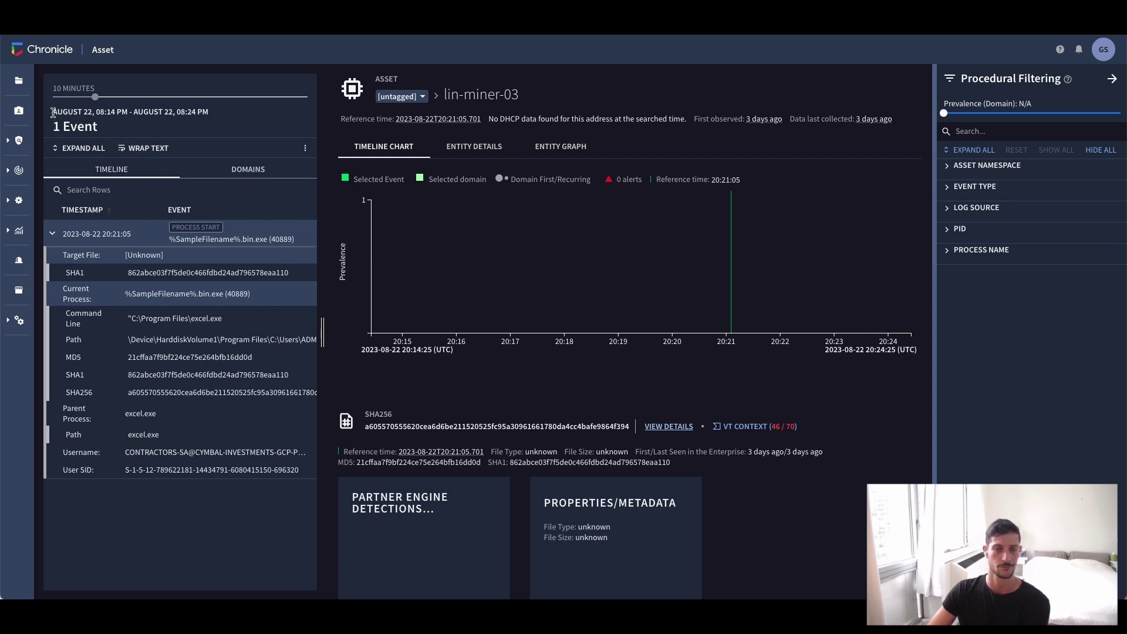
{"action": "mouse_move", "coordinate": [32, 111]}
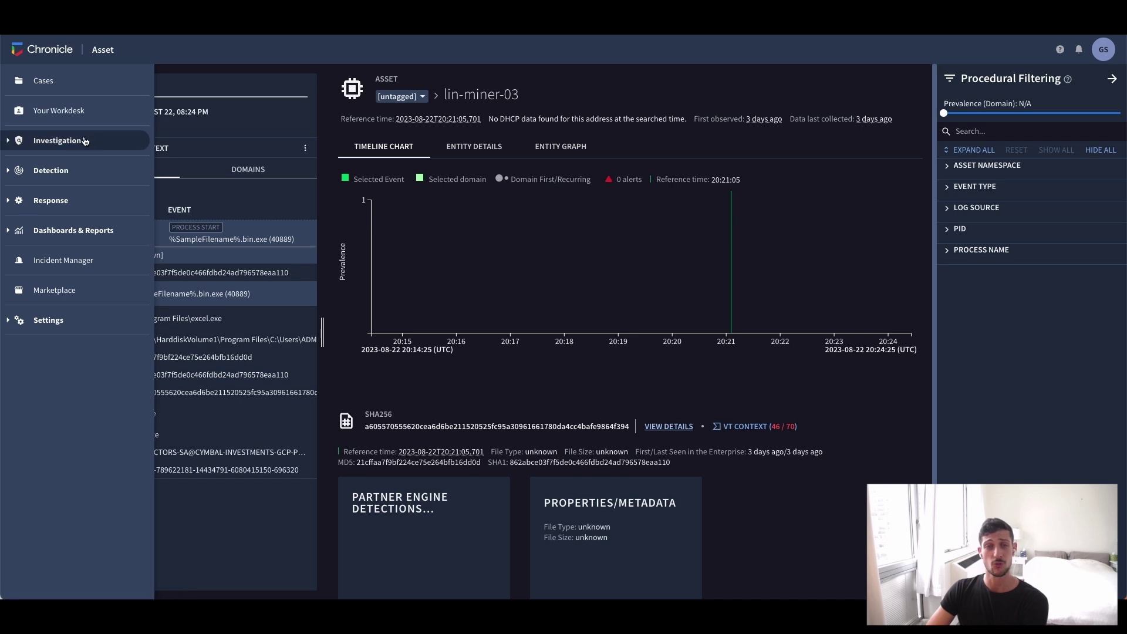
Open Investigation > SIEM Search and enter the question 'cryptomining attack google cloud last week'.
{"action": "left_click", "coordinate": [8, 142]}
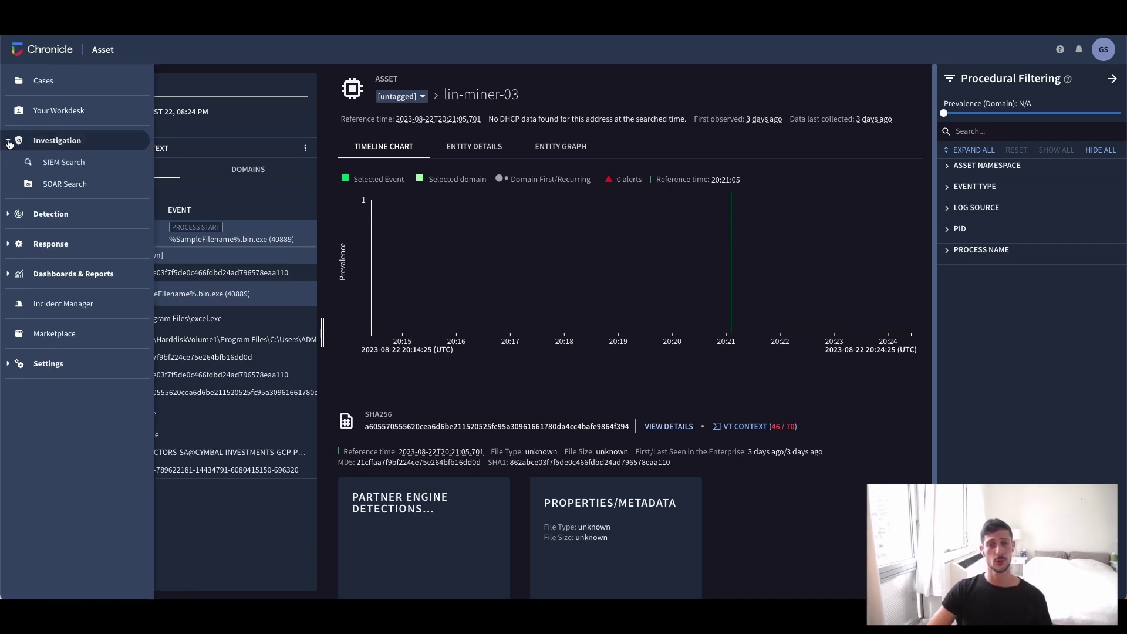
{"action": "left_click", "coordinate": [73, 166]}
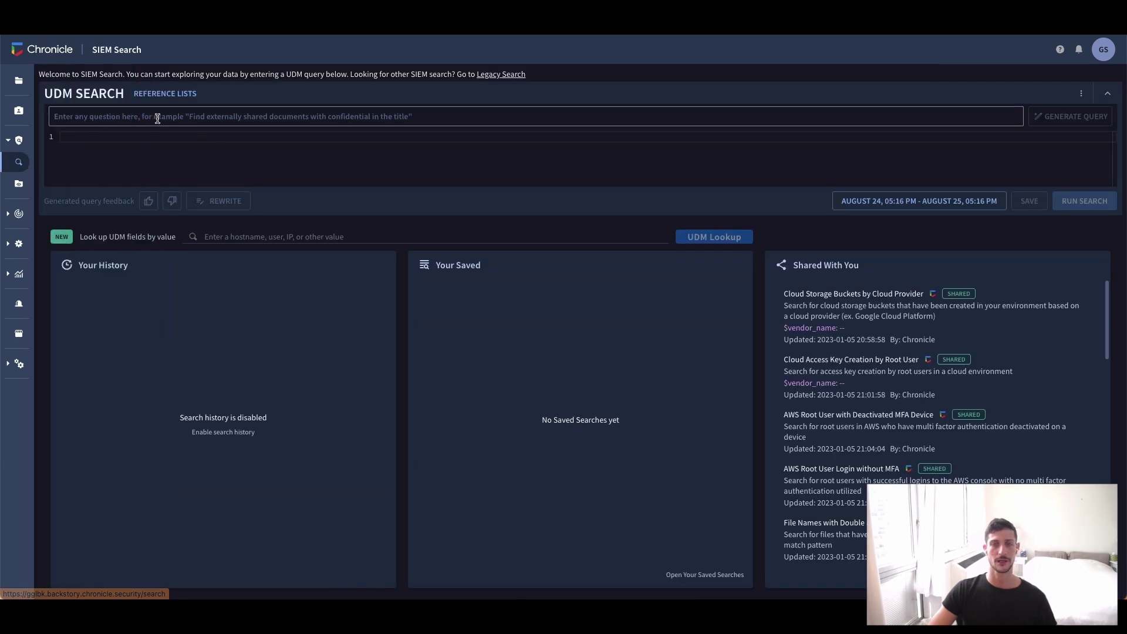
{"action": "left_click_drag", "start_coordinate": [46, 95], "coordinate": [127, 97]}
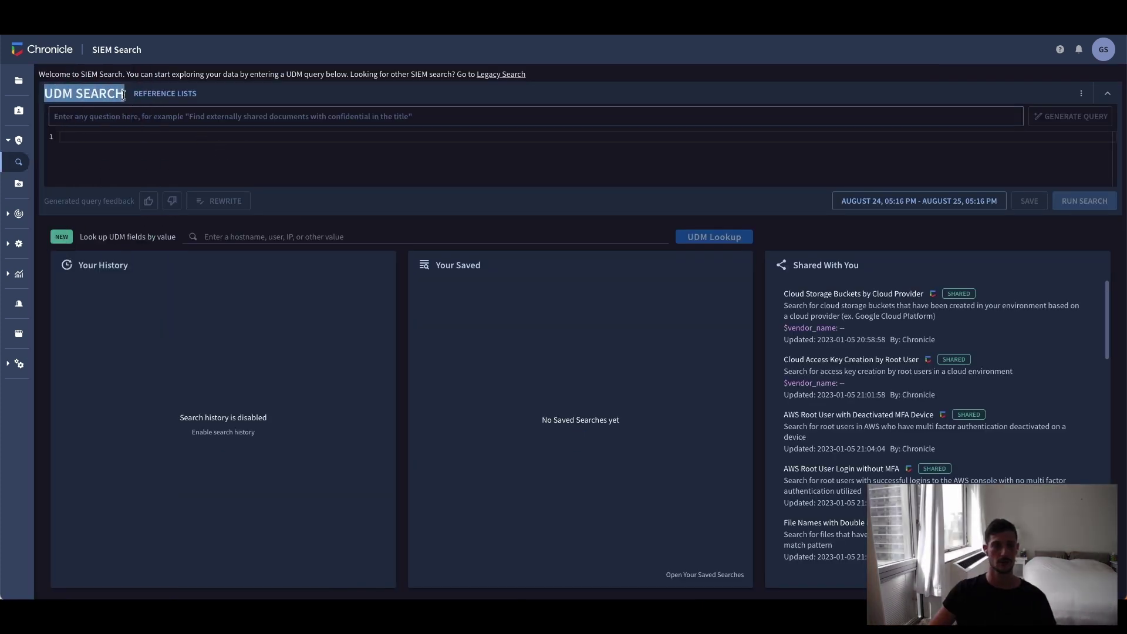
{"action": "left_click", "coordinate": [81, 112]}
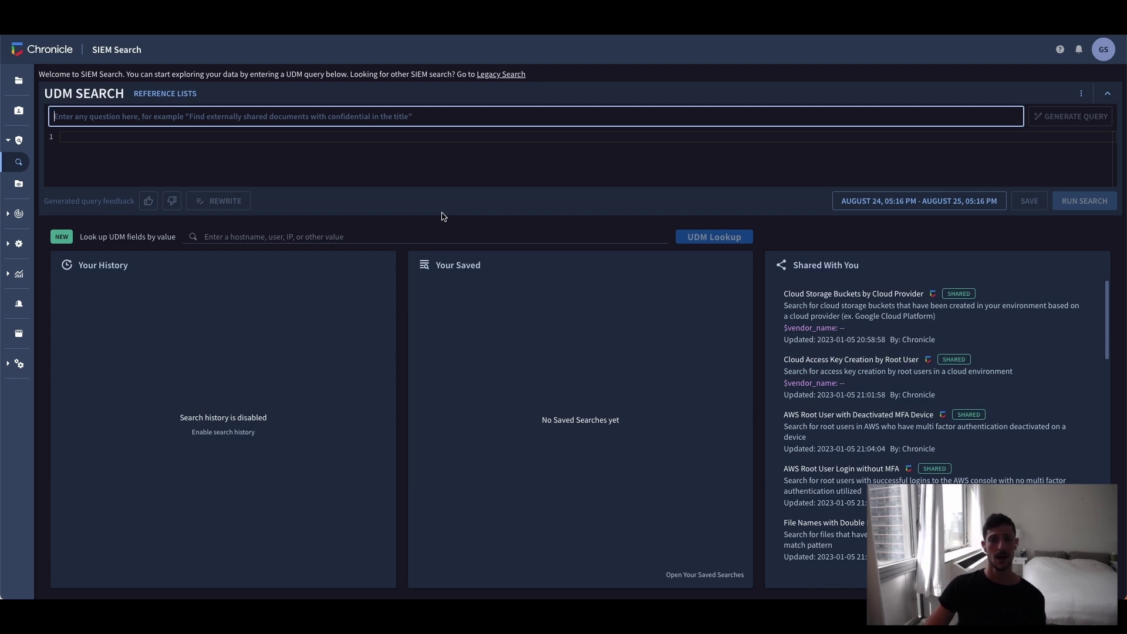
{"action": "type", "text": "cryp"}
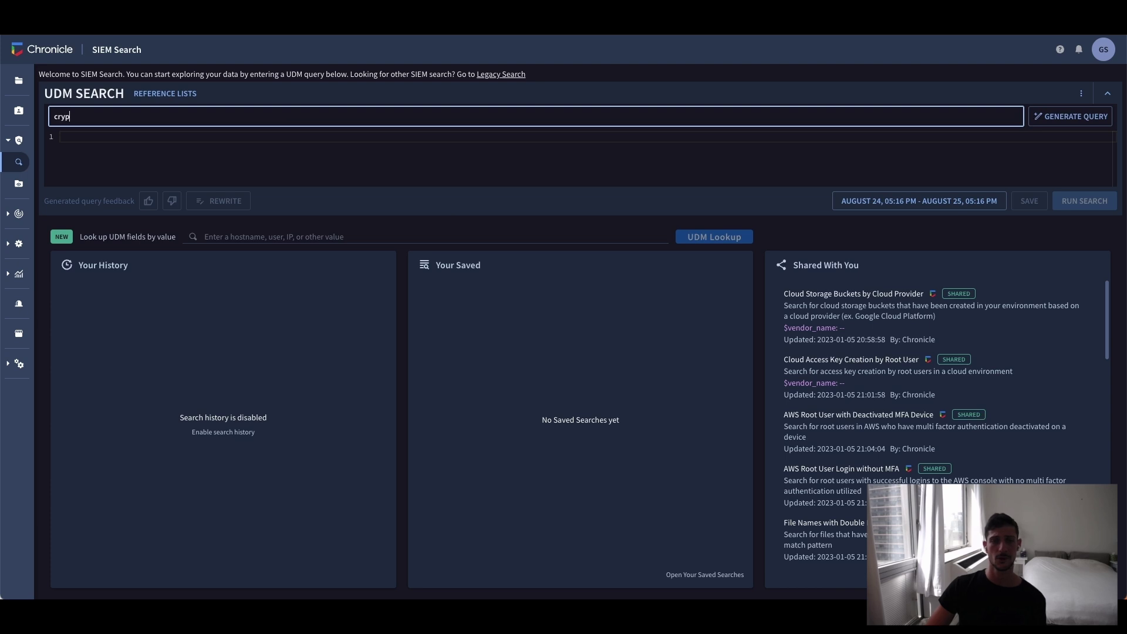
{"action": "type", "text": "tomining attack google cl"}
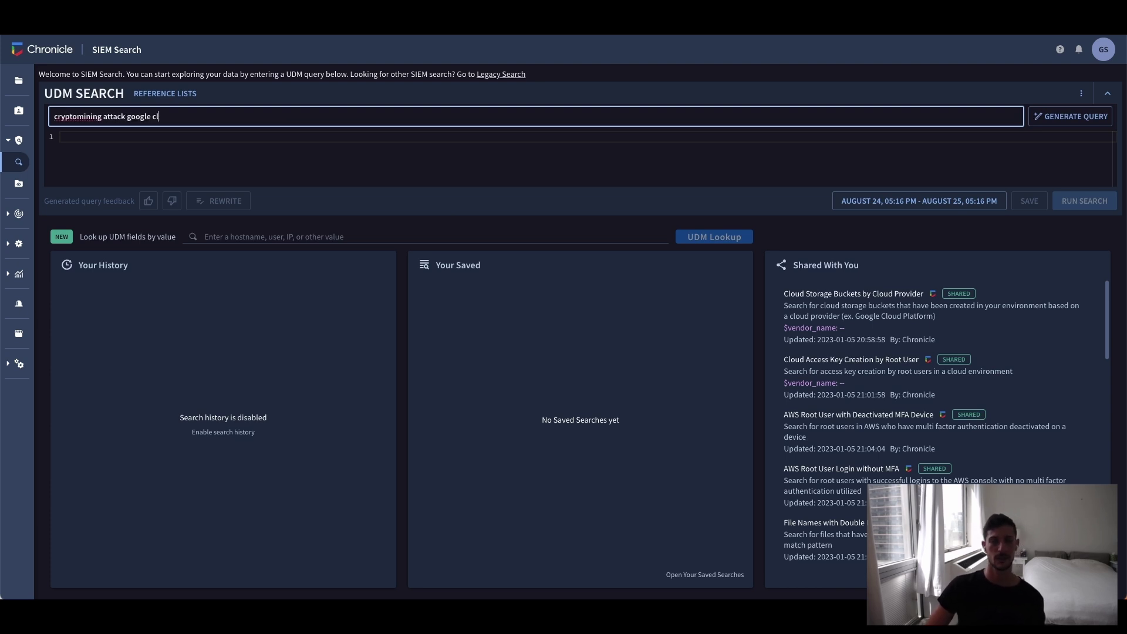
{"action": "type", "text": "oud last"}
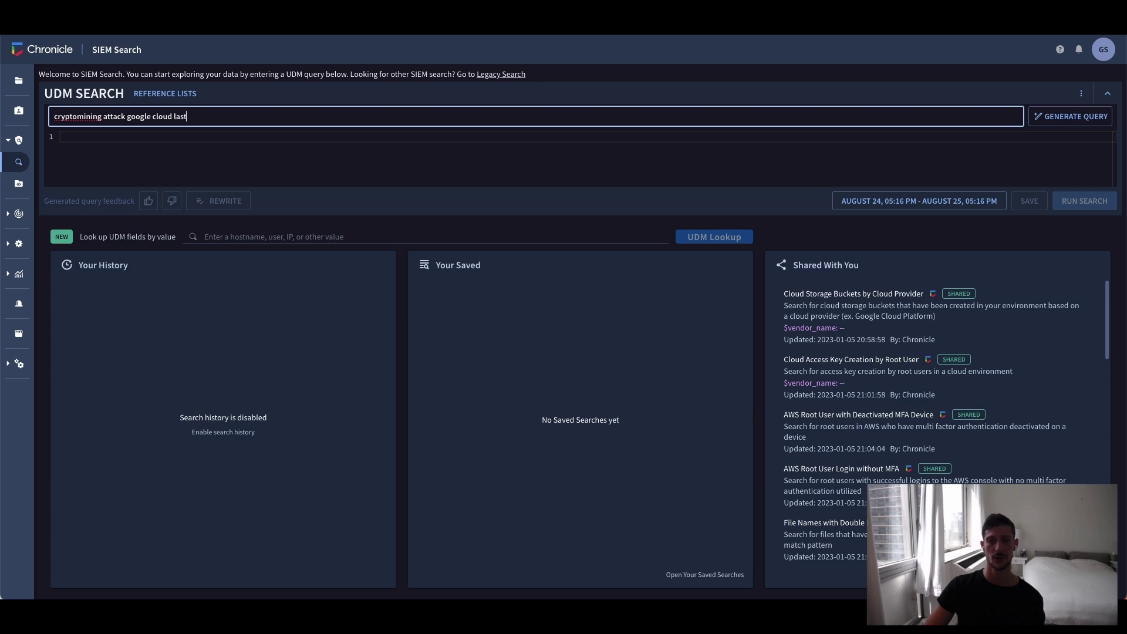
{"action": "type", "text": " week"}
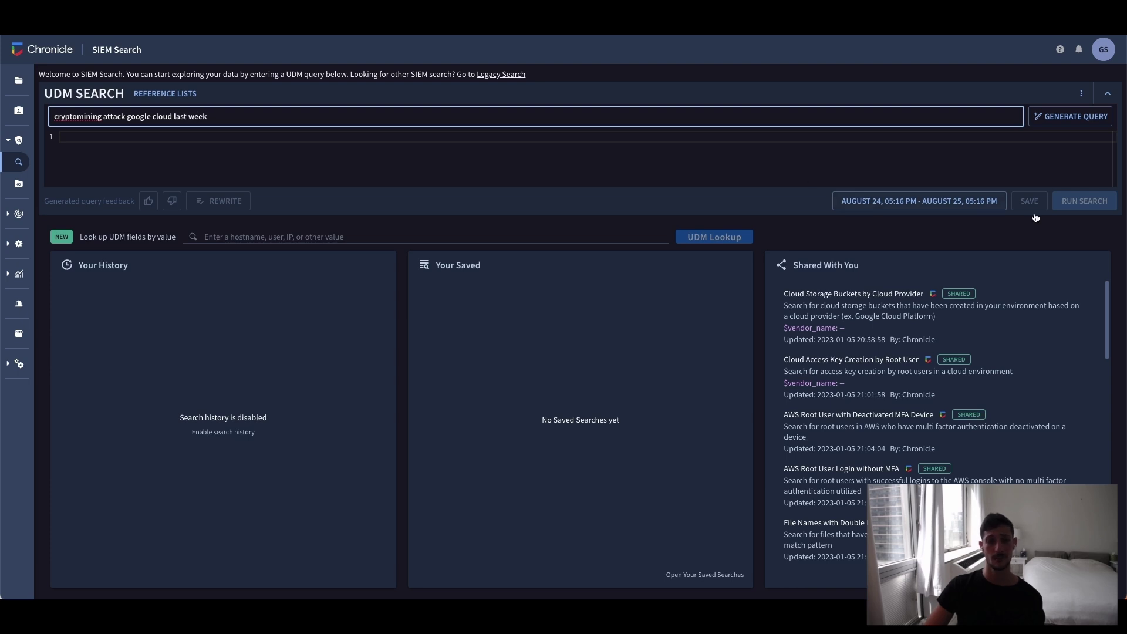
Generate the UDM query for Google compute /crypto/ events and run it over August 18–25.
{"action": "left_click", "coordinate": [1065, 116]}
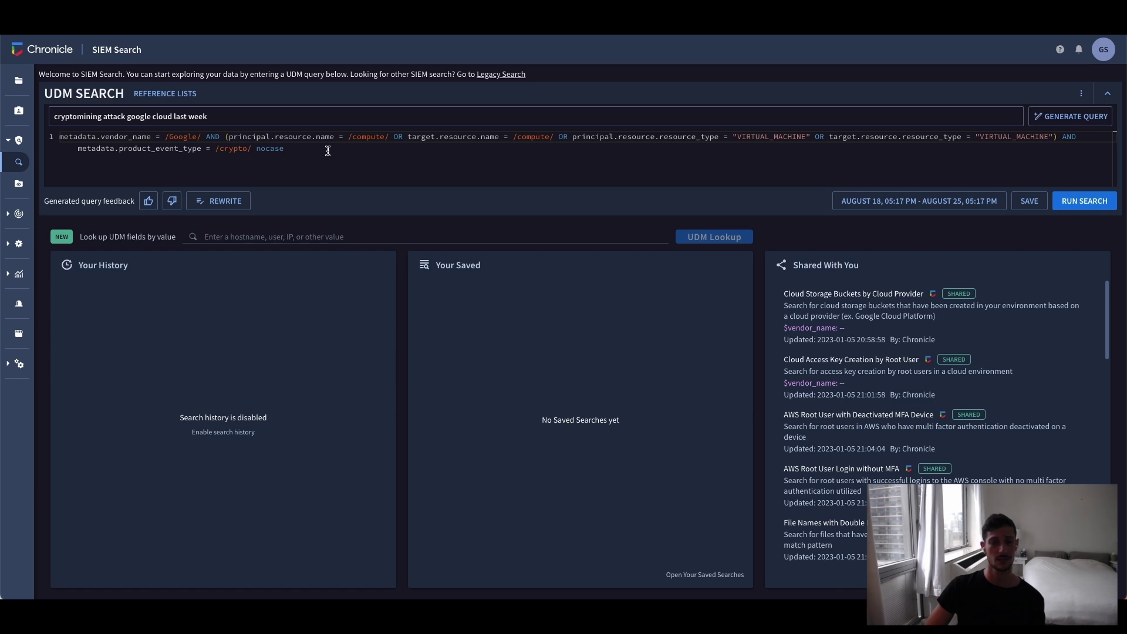
{"action": "left_click_drag", "start_coordinate": [328, 151], "coordinate": [172, 139]}
{"action": "left_click", "coordinate": [160, 140]}
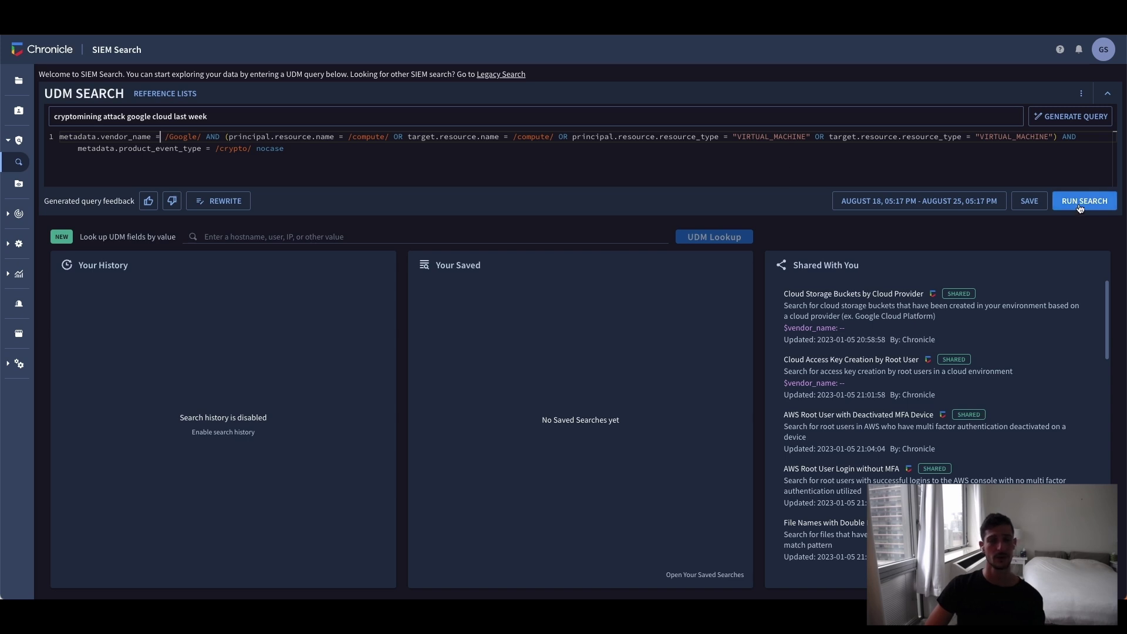
{"action": "left_click", "coordinate": [648, 176]}
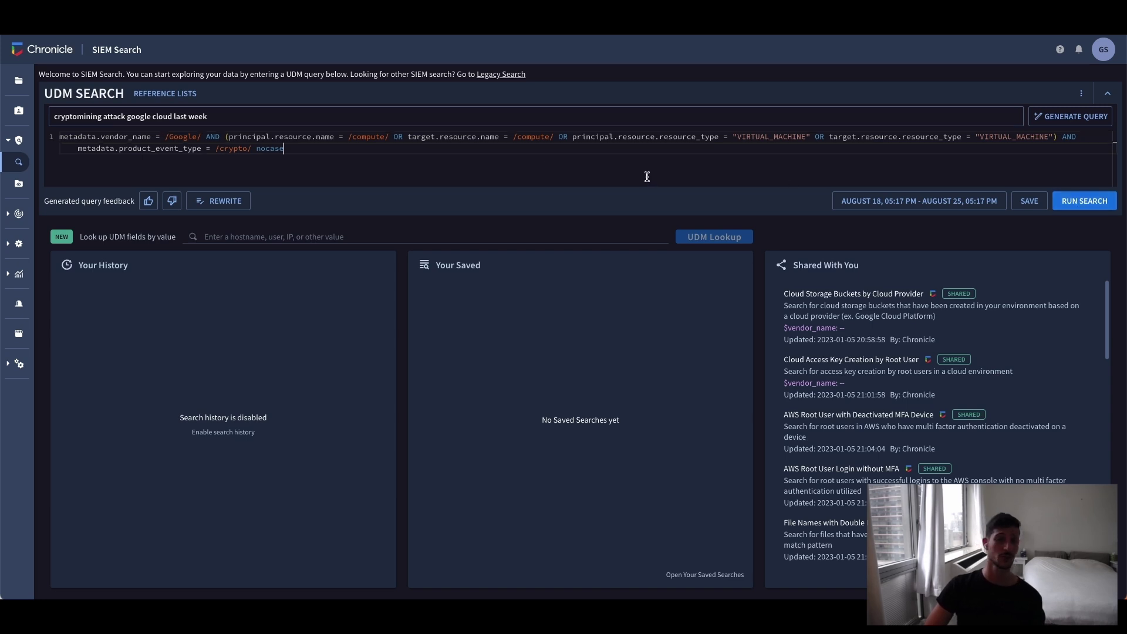
{"action": "left_click", "coordinate": [1070, 203]}
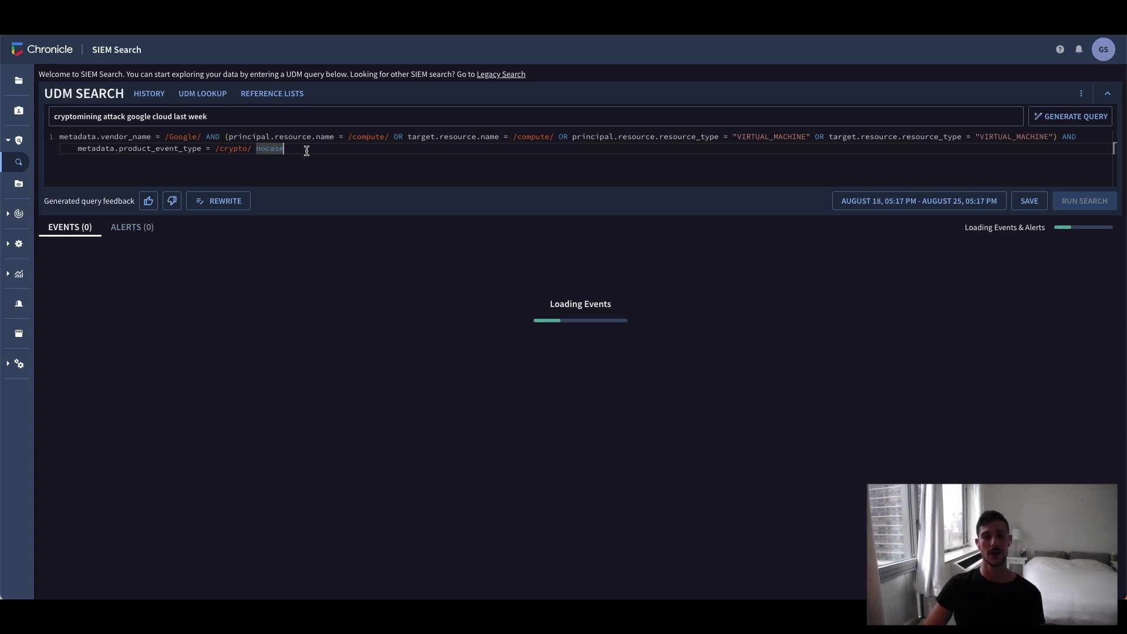
Review the query's vendor_name condition and open the Virtual Machine Threat Detection event's details.
{"action": "left_click", "coordinate": [119, 138]}
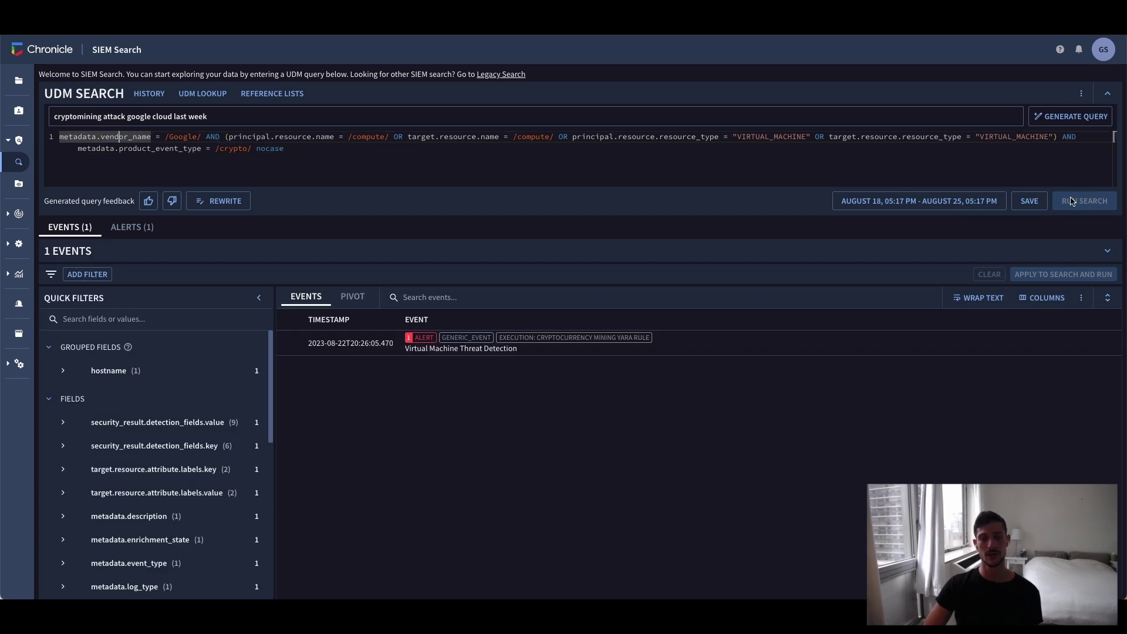
{"action": "left_click", "coordinate": [434, 150]}
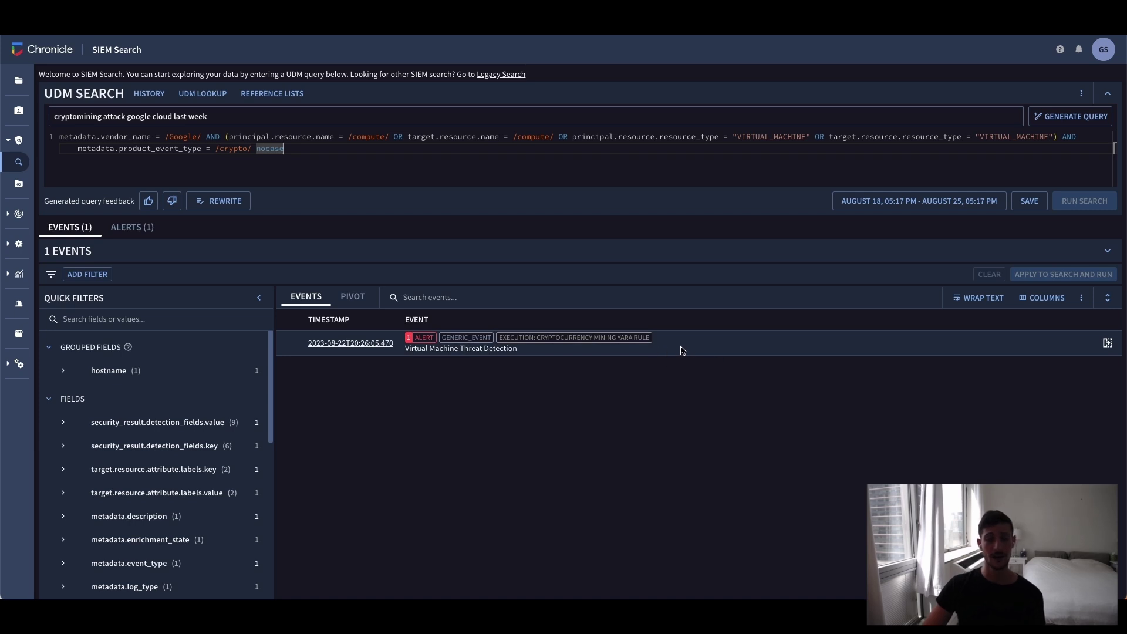
{"action": "left_click", "coordinate": [674, 350]}
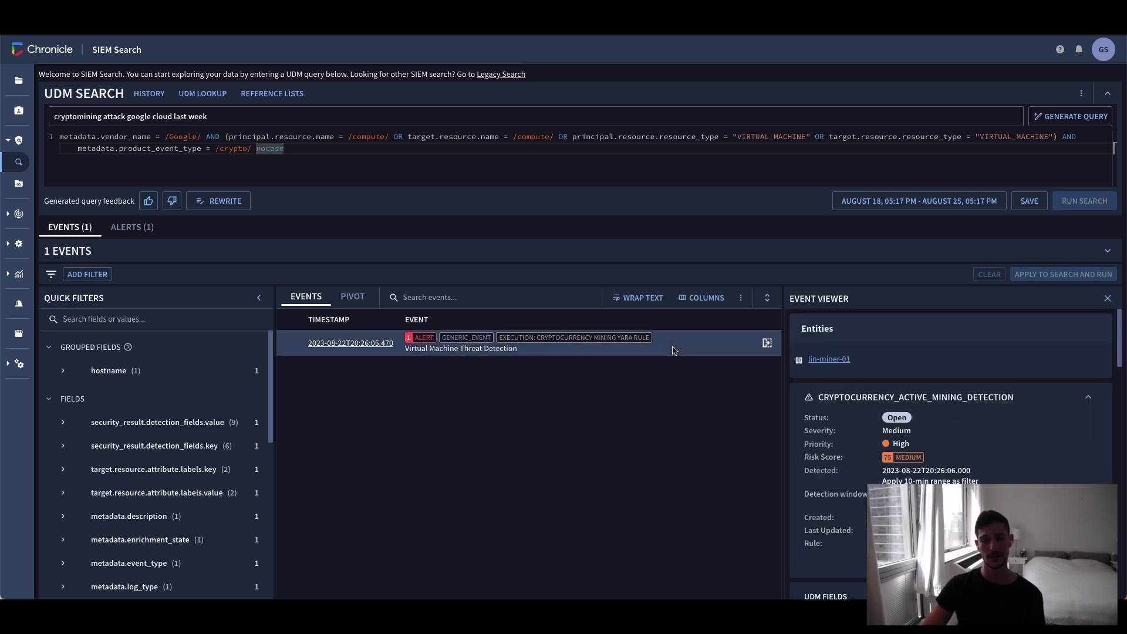
{"action": "scroll", "coordinate": [862, 428], "scroll_direction": "down", "scroll_amount": 10}
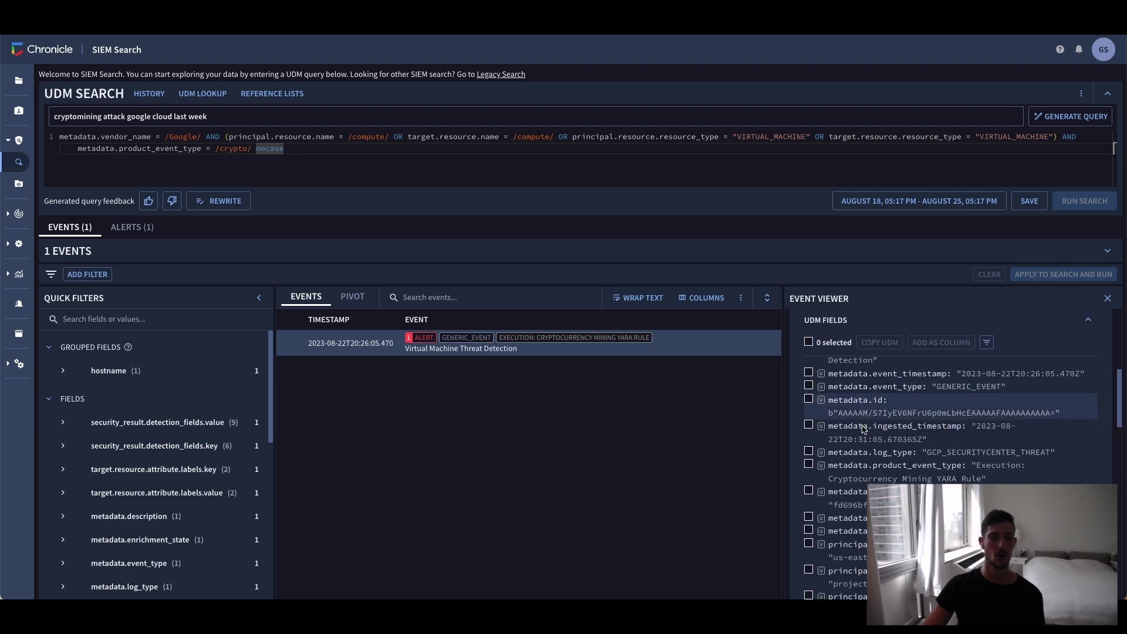
{"action": "scroll", "coordinate": [863, 428], "scroll_direction": "up", "scroll_amount": 3}
{"action": "scroll", "coordinate": [859, 428], "scroll_direction": "down", "scroll_amount": 5}
{"action": "scroll", "coordinate": [860, 428], "scroll_direction": "up", "scroll_amount": 5}
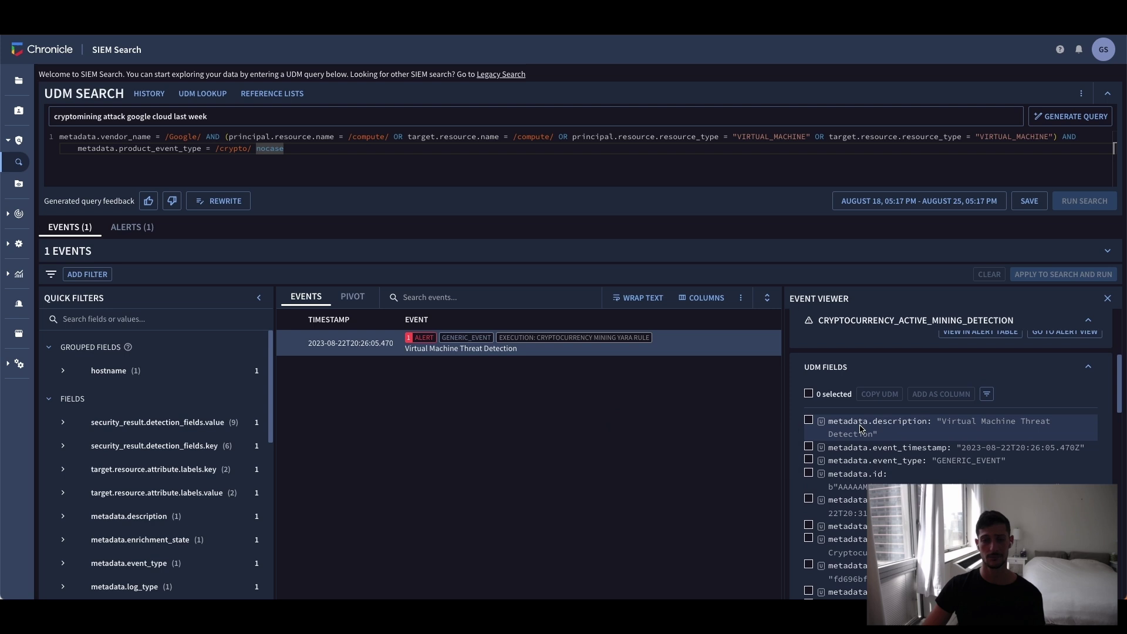
{"action": "scroll", "coordinate": [862, 429], "scroll_direction": "up", "scroll_amount": 4}
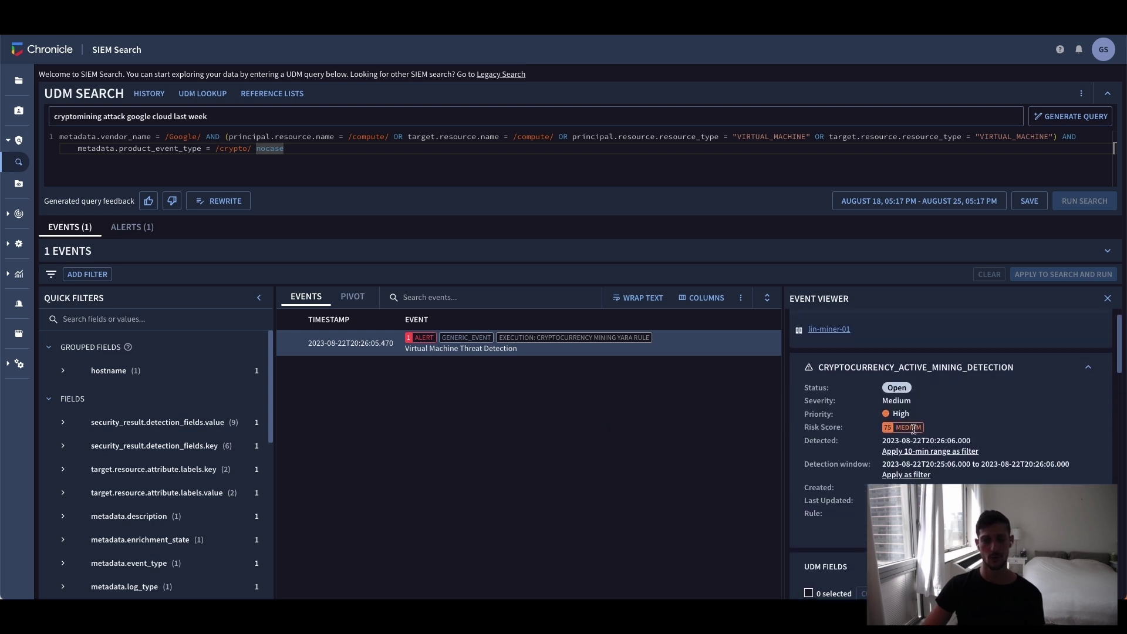
Check the High priority of the lin-miner-01 mining detection, then go to the cases queue.
{"action": "left_click_drag", "start_coordinate": [908, 414], "coordinate": [871, 416]}
{"action": "left_click", "coordinate": [871, 416]}
{"action": "scroll", "coordinate": [903, 437], "scroll_direction": "up", "scroll_amount": 1}
{"action": "scroll", "coordinate": [910, 445], "scroll_direction": "down", "scroll_amount": 1}
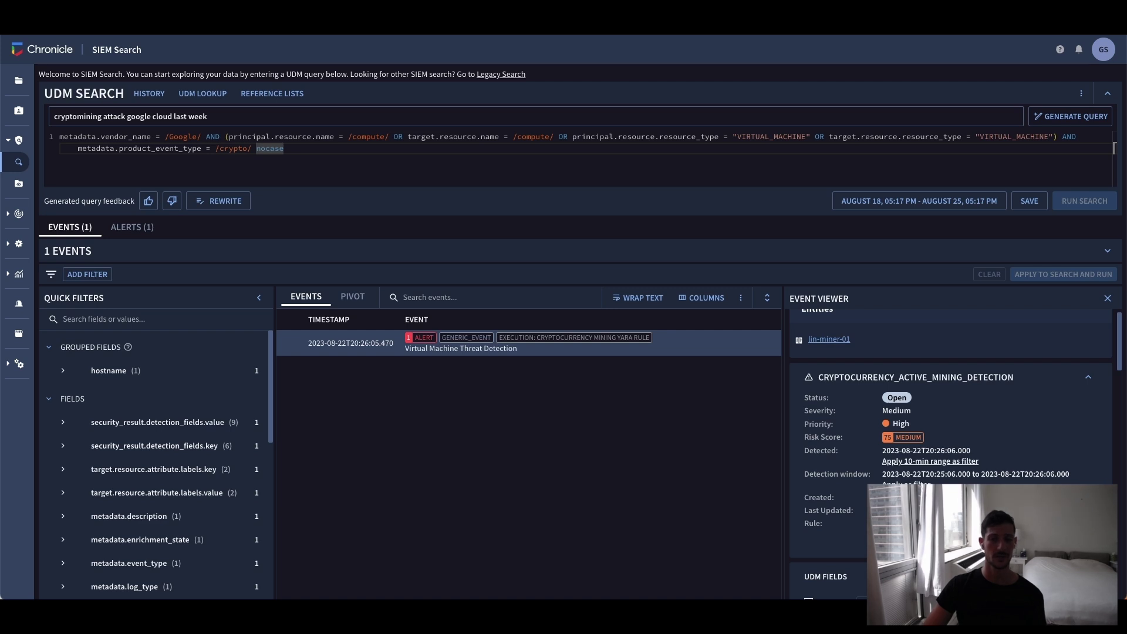
{"action": "left_click", "coordinate": [18, 80]}
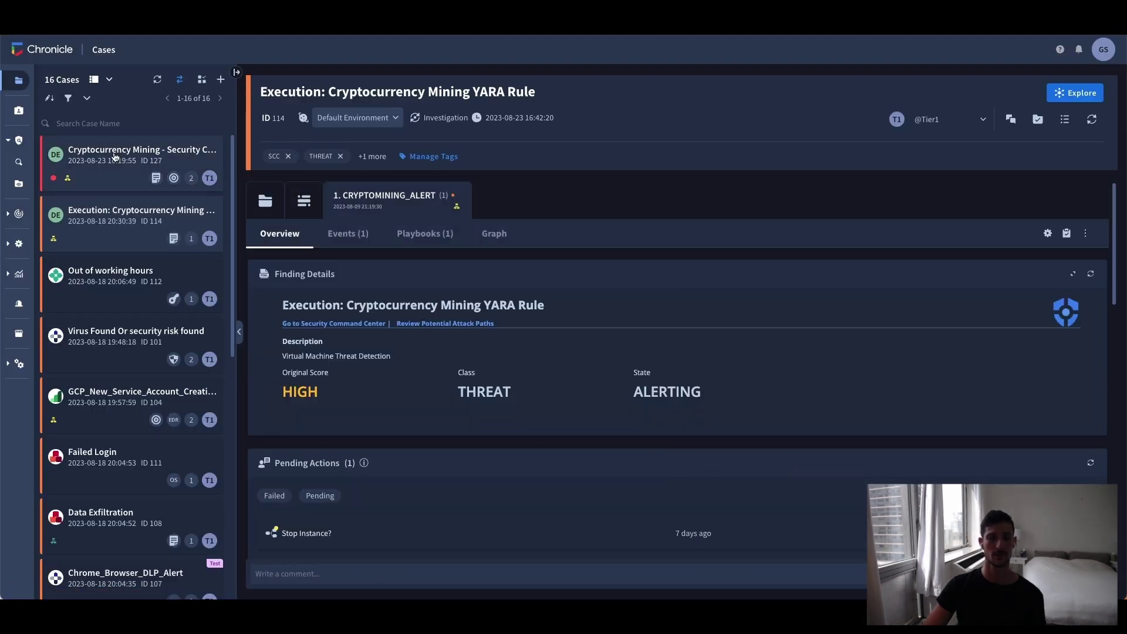
Open case 127, Cryptocurrency Mining - Security Command Center, and check its pending actions count.
{"action": "left_click", "coordinate": [115, 156]}
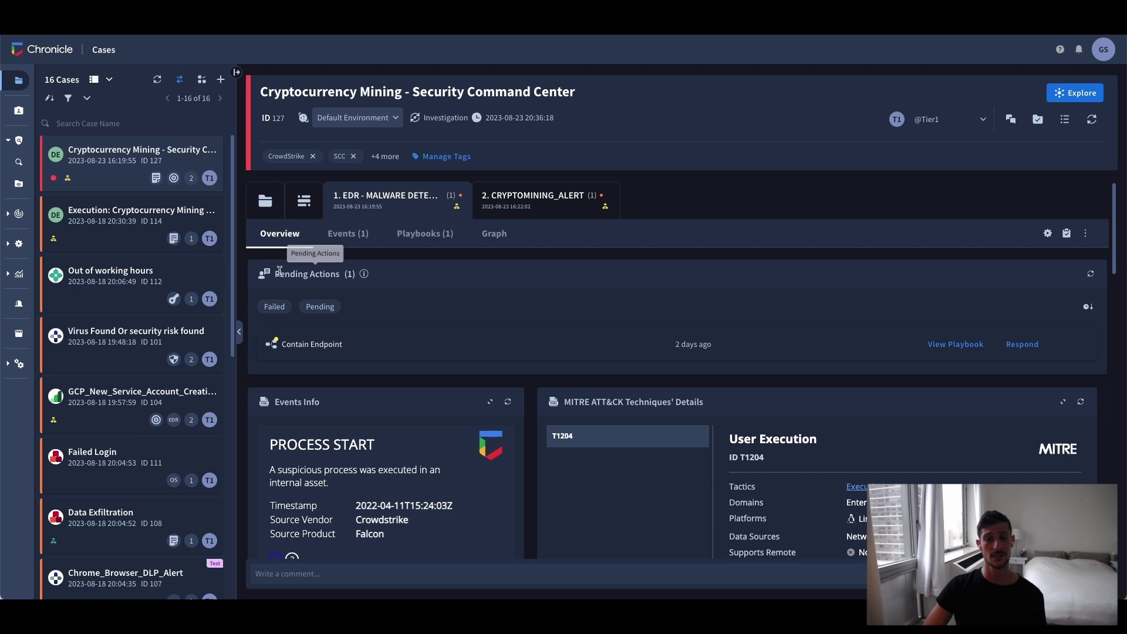
{"action": "left_click_drag", "start_coordinate": [280, 273], "coordinate": [355, 274]}
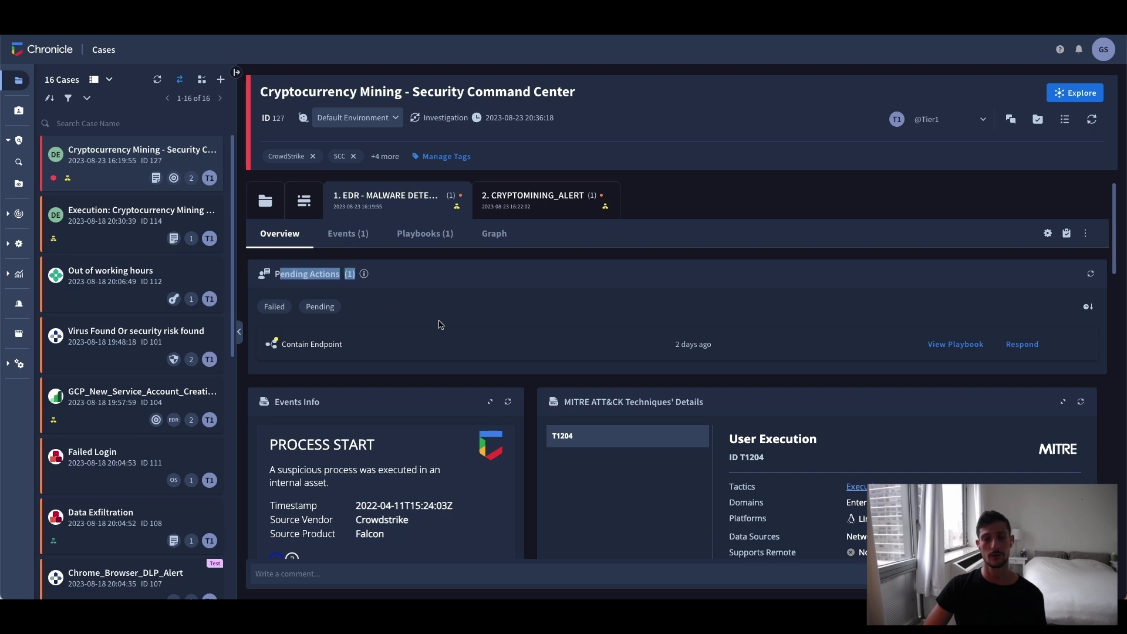
Respond to the pending Contain Endpoint action with Yes to contain the endpoint.
{"action": "left_click", "coordinate": [1022, 345]}
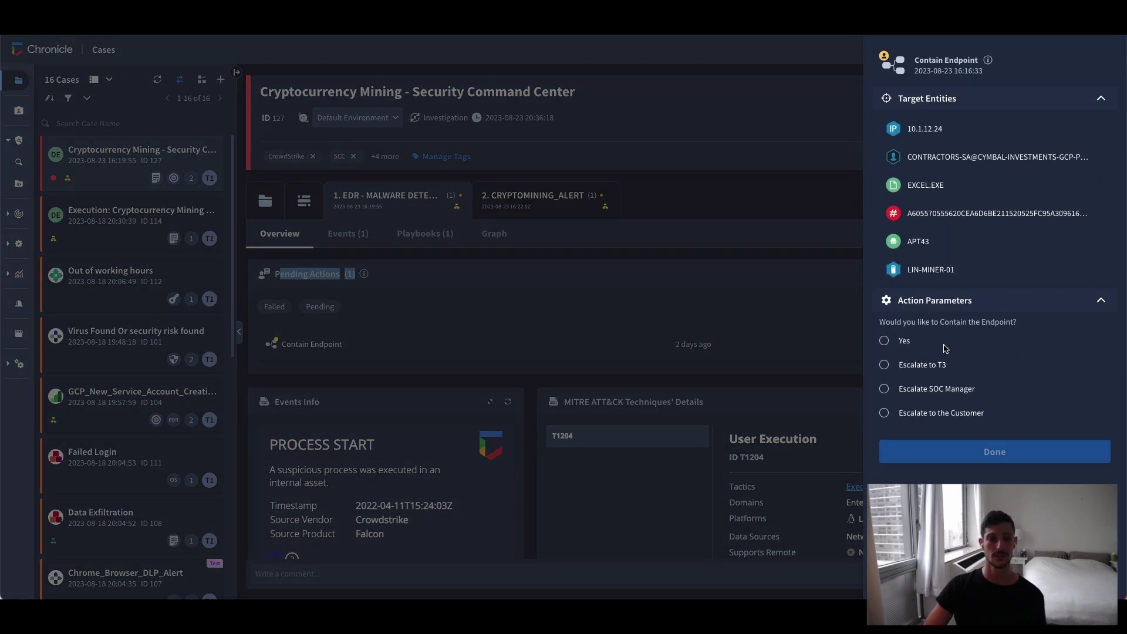
{"action": "left_click", "coordinate": [897, 343]}
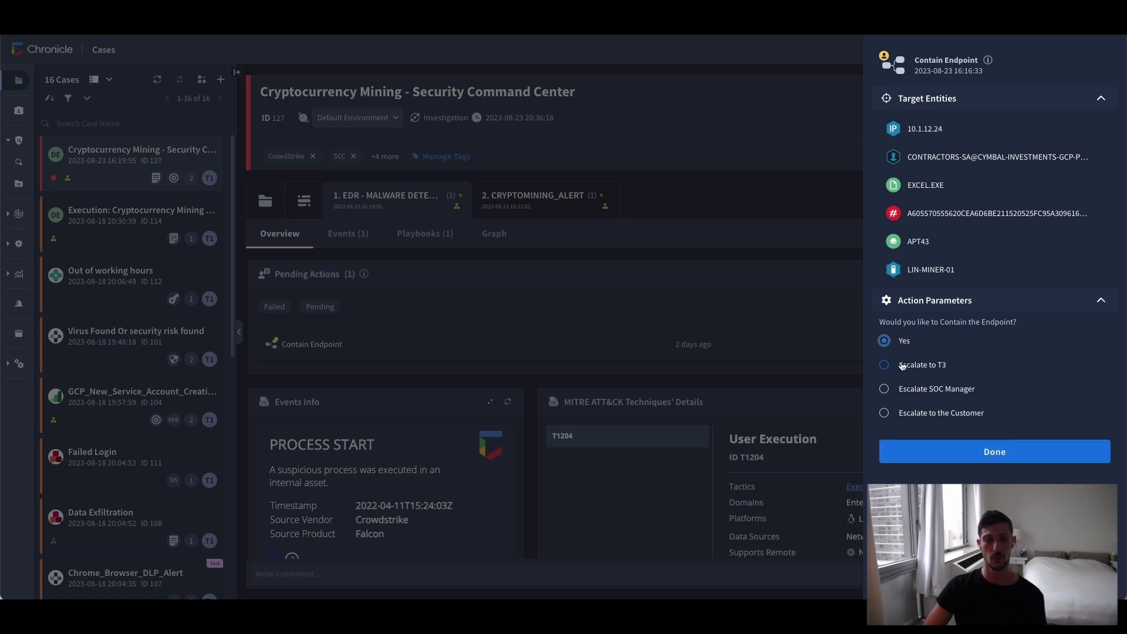
{"action": "left_click", "coordinate": [904, 365]}
{"action": "left_click", "coordinate": [914, 389]}
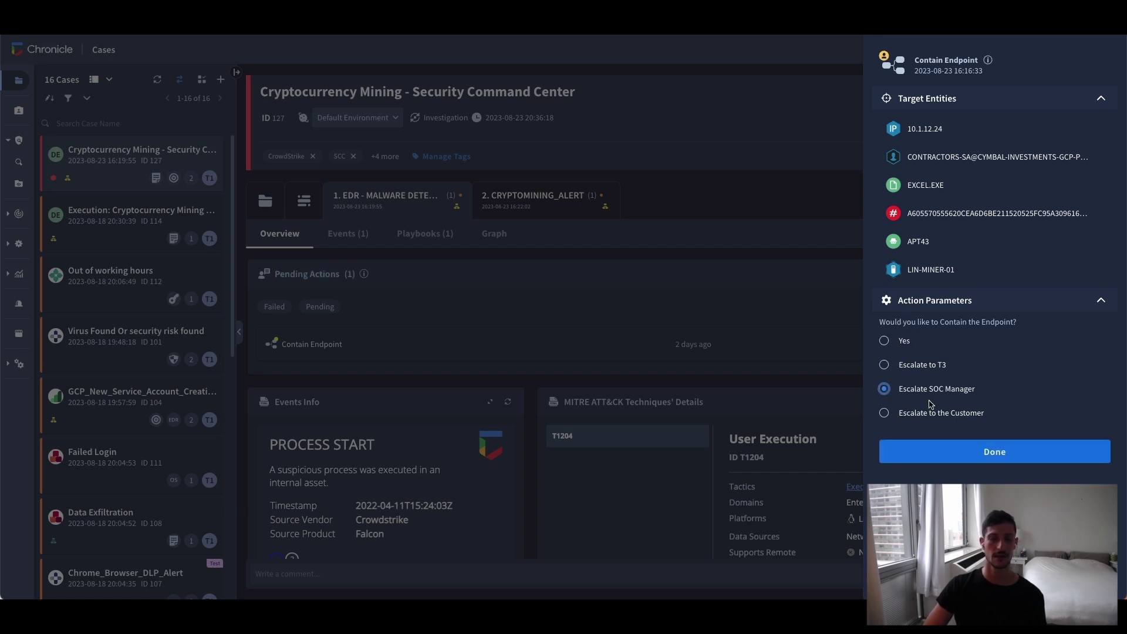
{"action": "left_click", "coordinate": [898, 345]}
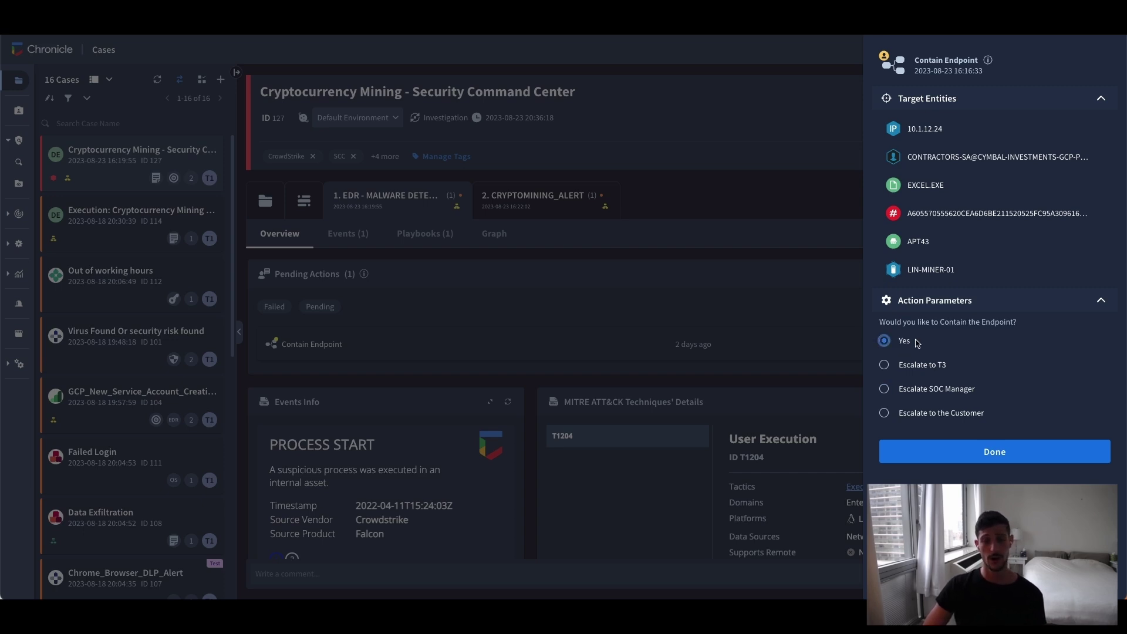